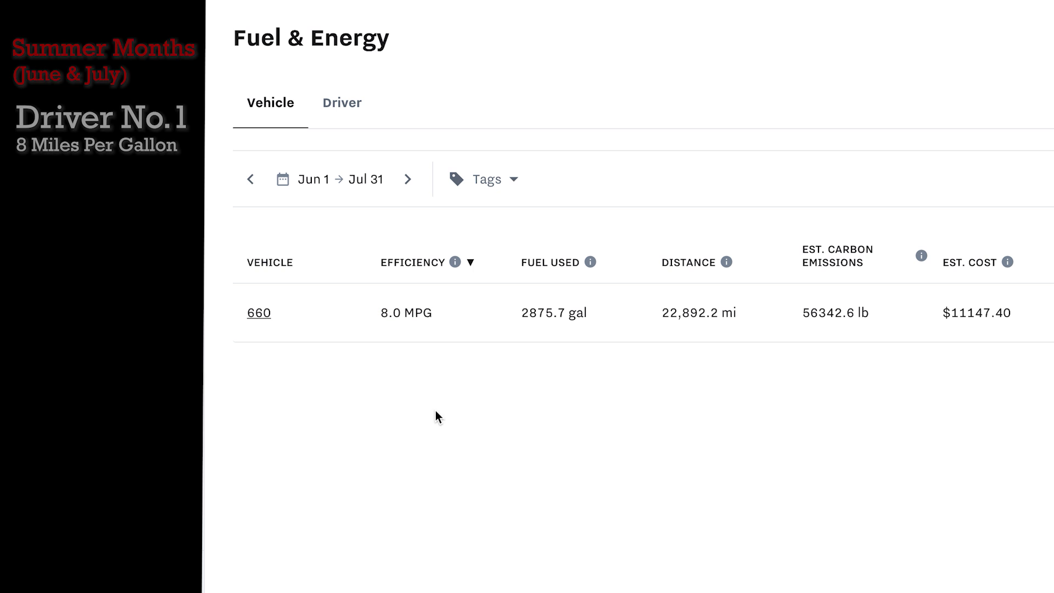
Search the June–July fuel report for vehicle 661 and highlight its distance and efficiency values
scroll(1011, 384, "right", 5)
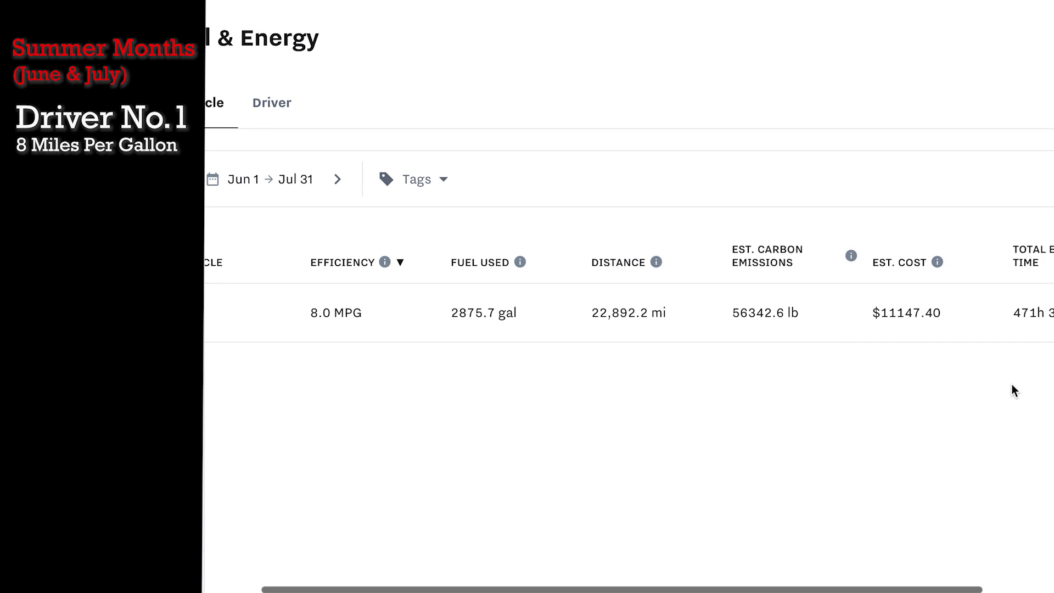
left_click(976, 183)
key("BackSpace")
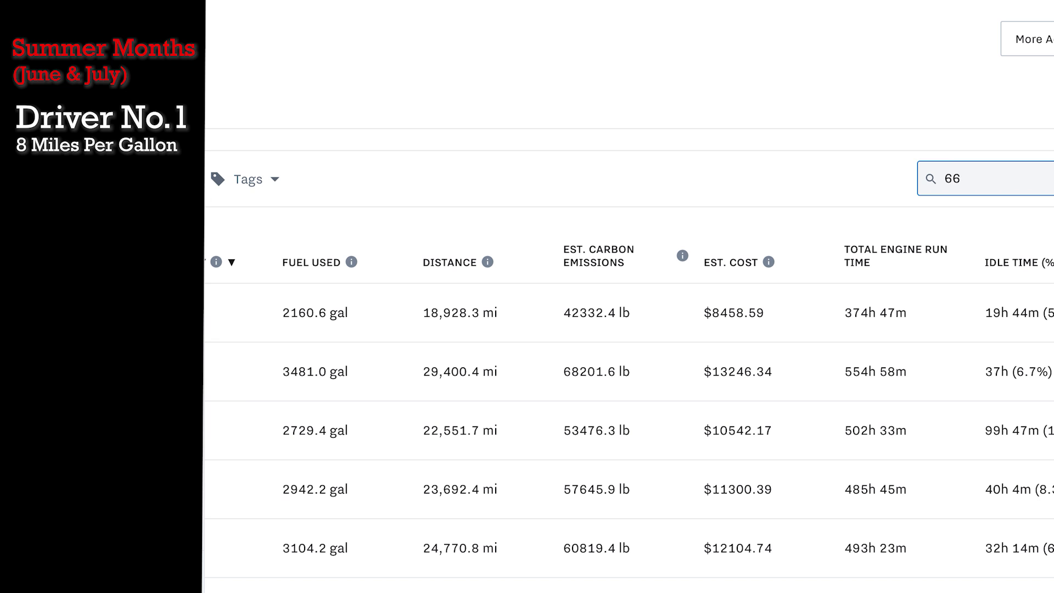
type("1")
left_click(642, 402)
scroll(473, 413, "left", 5)
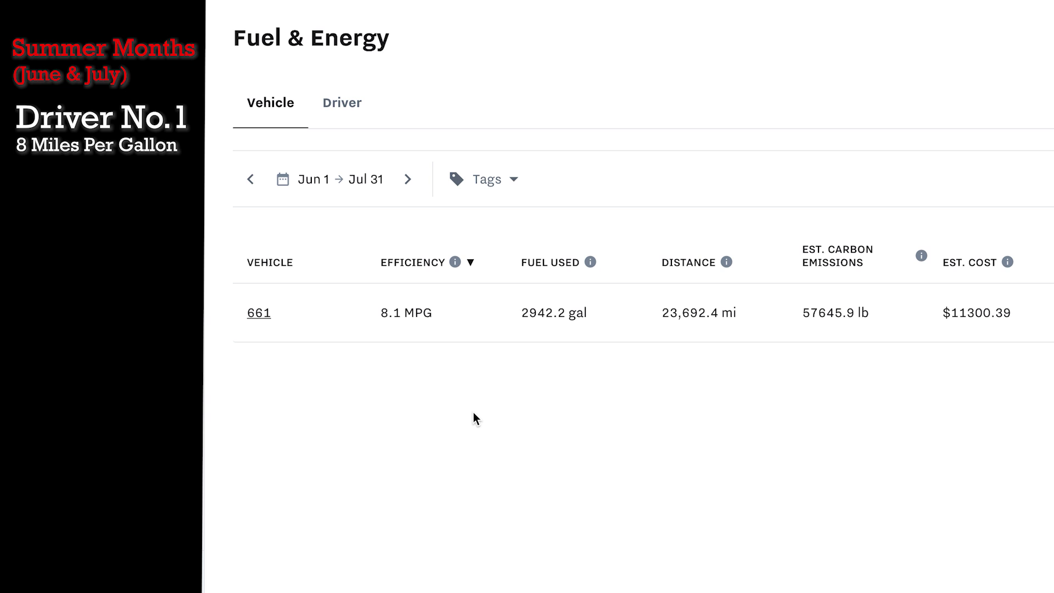
left_click_drag(744, 312, 663, 312)
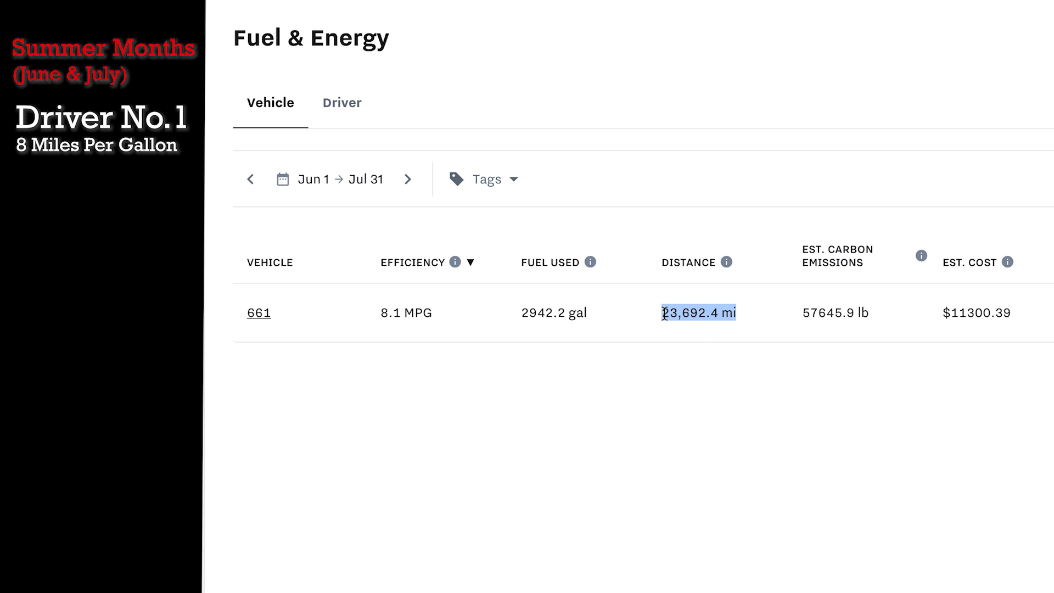
left_click_drag(380, 313, 437, 313)
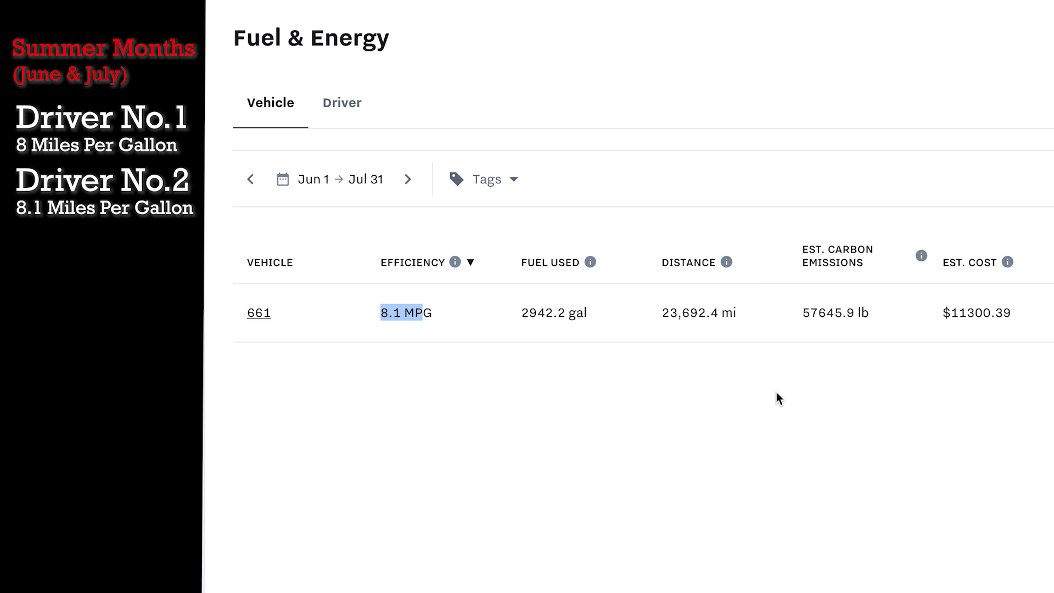
Search the June–July fuel report for vehicle 662 and highlight its efficiency value
scroll(776, 397, "right", 3)
scroll(776, 393, "right", 4)
left_click(990, 171)
key("BackSpace")
type("2")
scroll(665, 424, "left", 7)
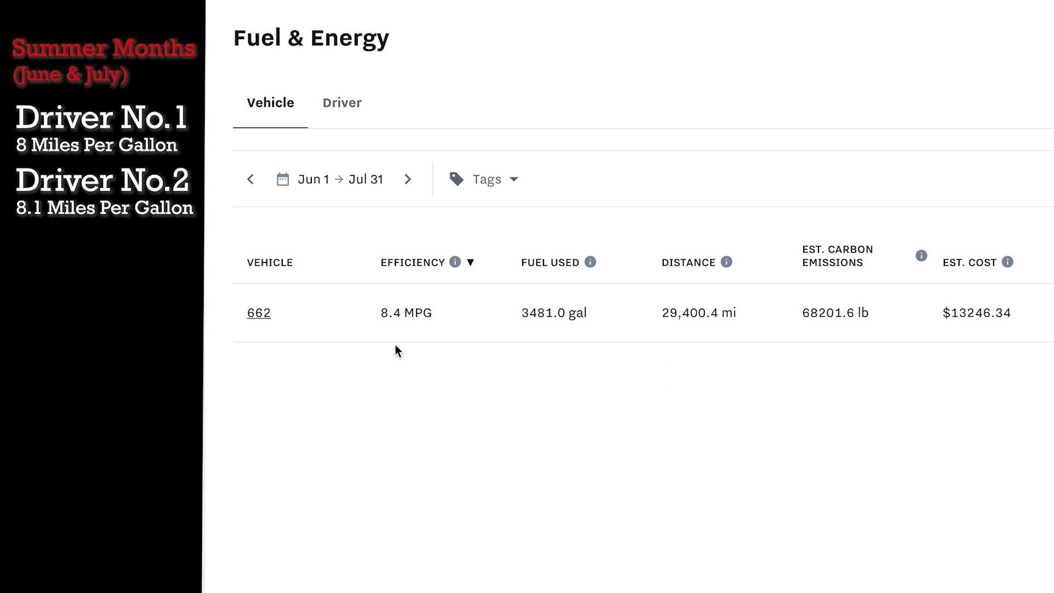
left_click_drag(383, 312, 462, 419)
left_click(469, 452)
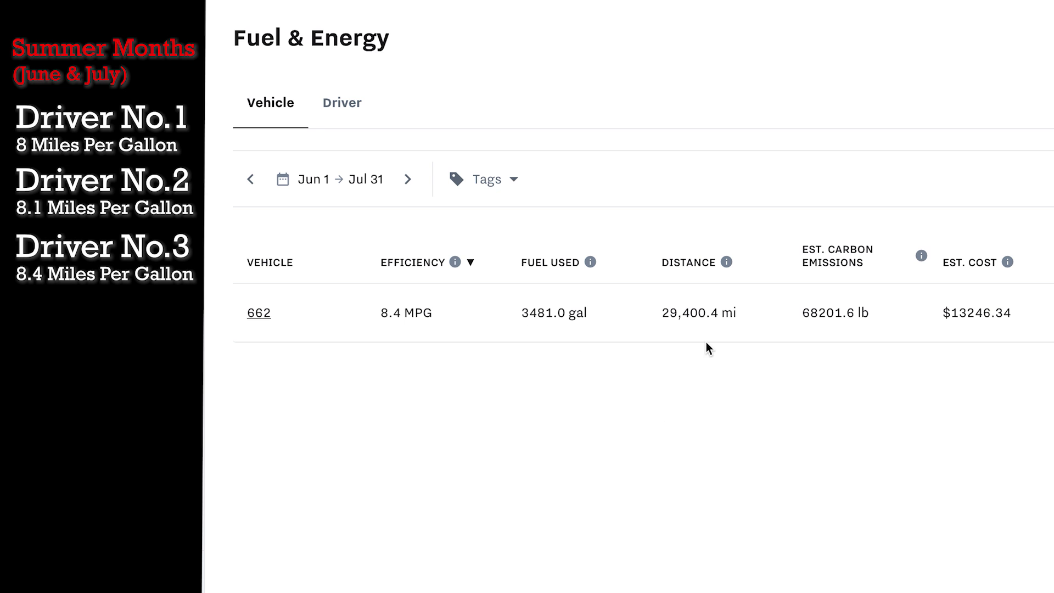
Set the fuel report's date range to February 1 through March 31, 2020
scroll(582, 367, "right", 5)
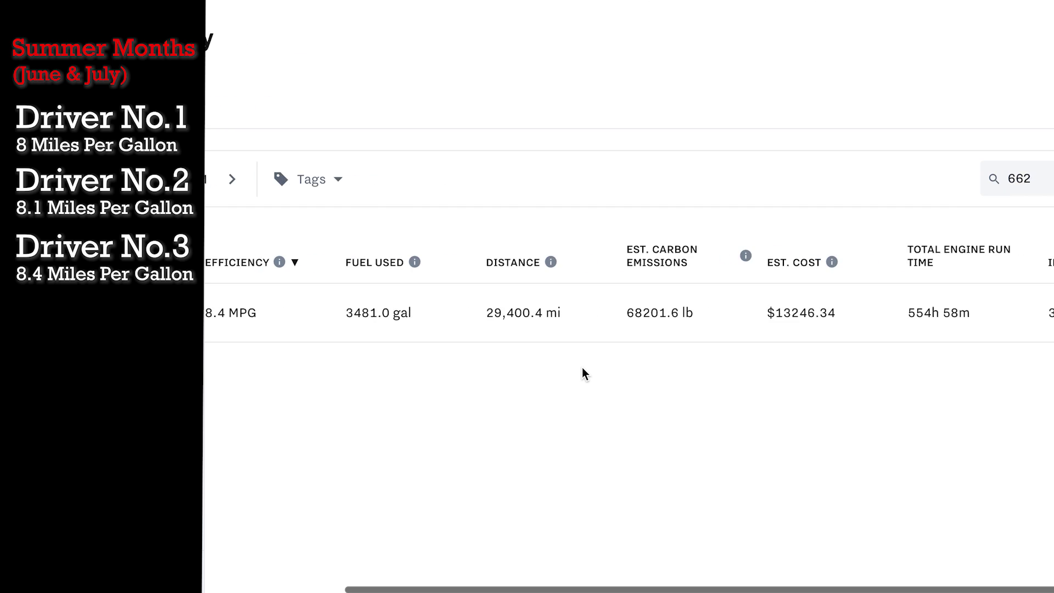
scroll(581, 367, "left", 5)
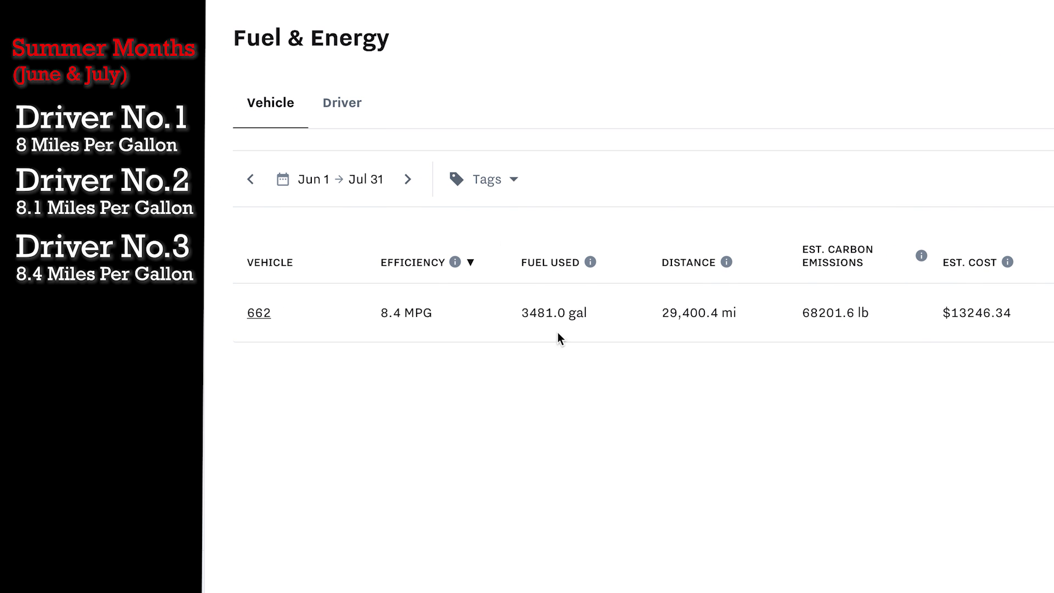
left_click(354, 181)
left_click(449, 223)
left_click(444, 224)
left_click(444, 223)
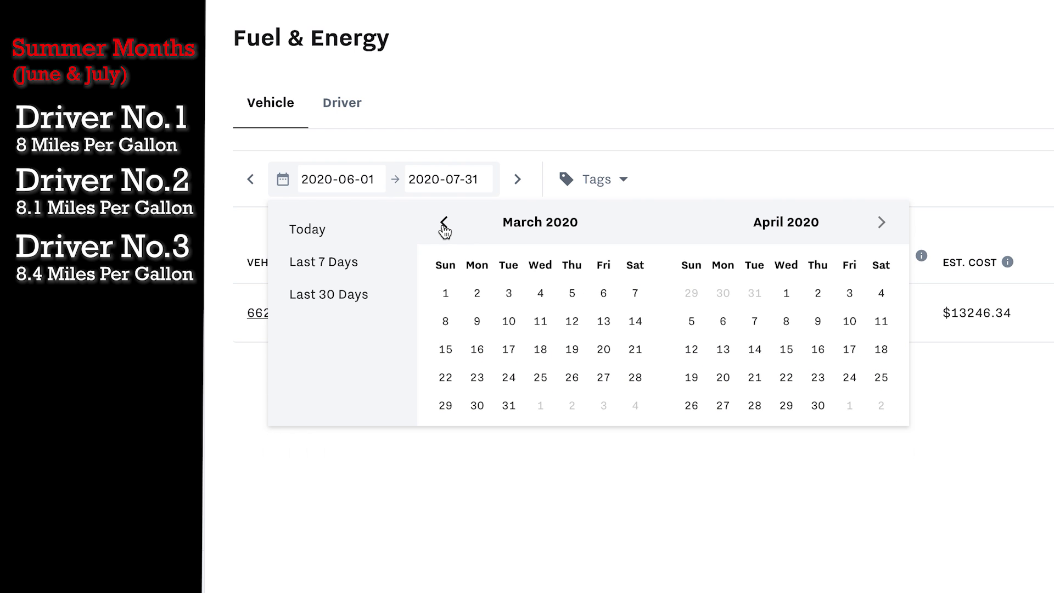
left_click(445, 226)
left_click(634, 293)
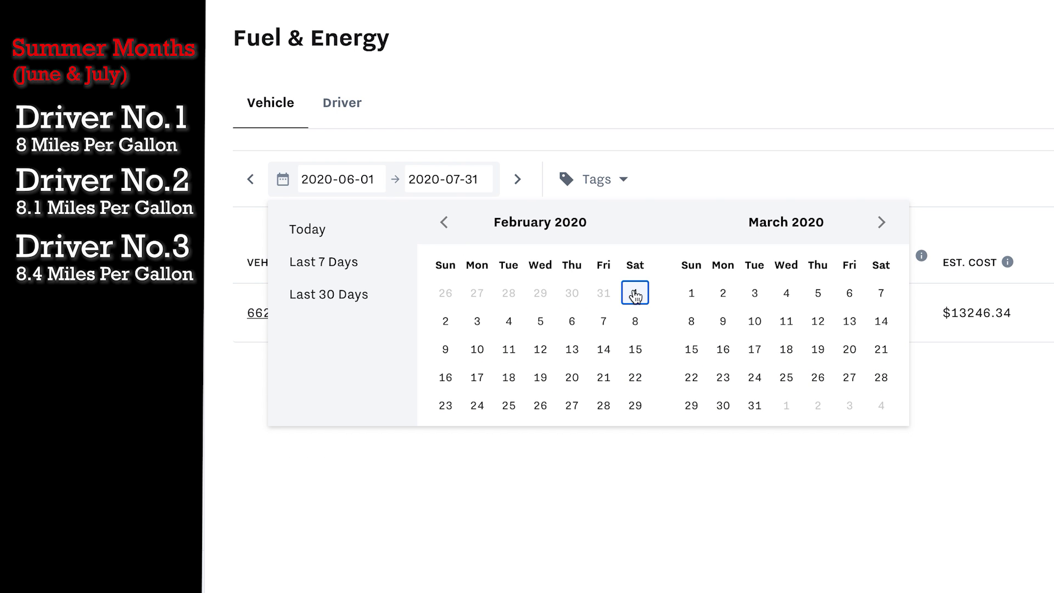
left_click(755, 406)
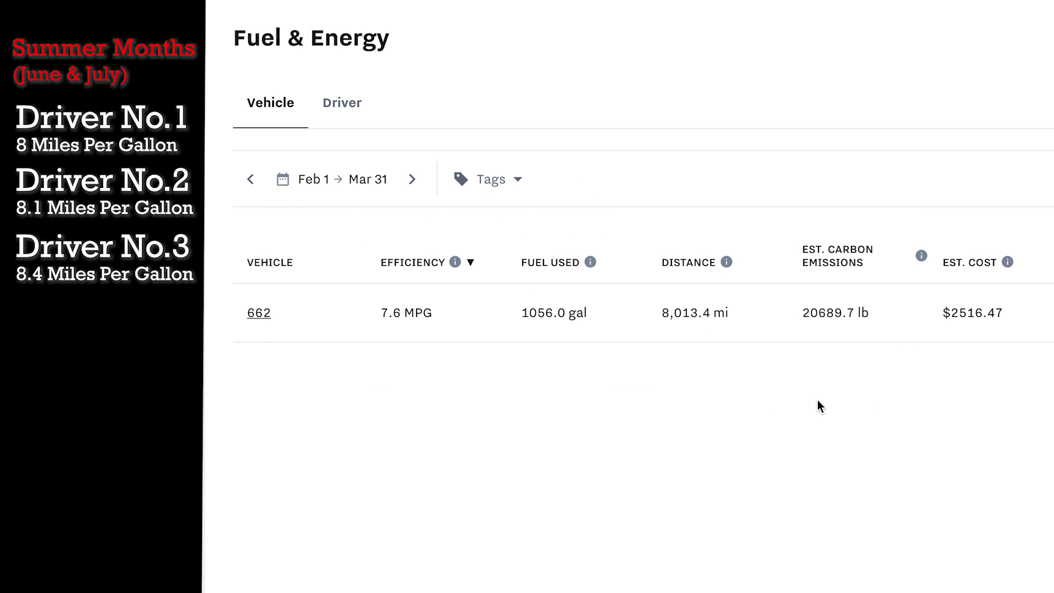
Search the February–March fuel report for vehicle 660 and highlight its distance and efficiency values
scroll(818, 406, "right", 5)
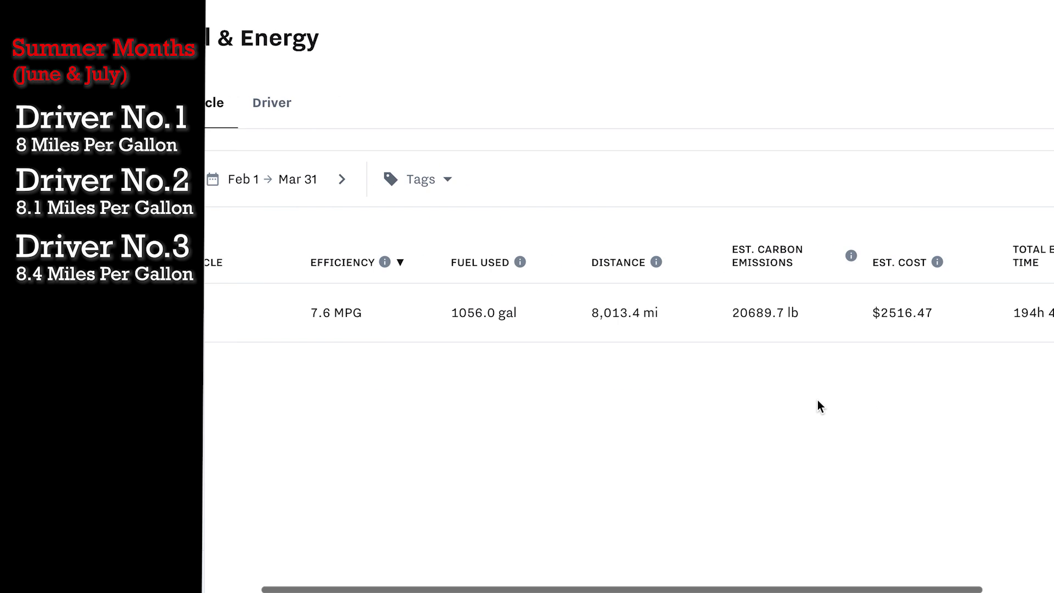
left_click(977, 178)
key("BackSpace")
type("0")
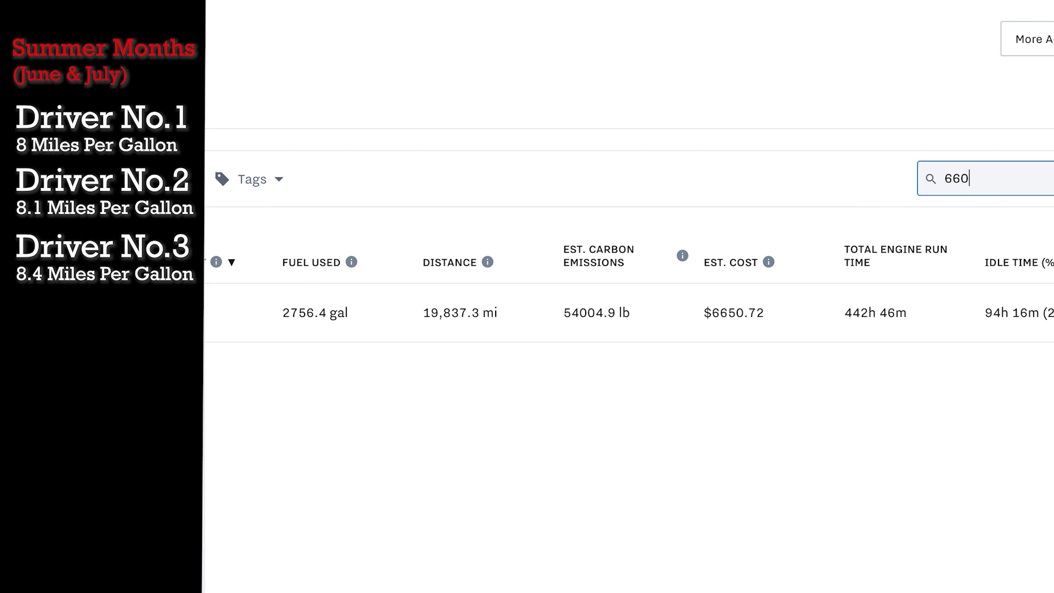
left_click_drag(423, 312, 485, 313)
left_click(481, 406)
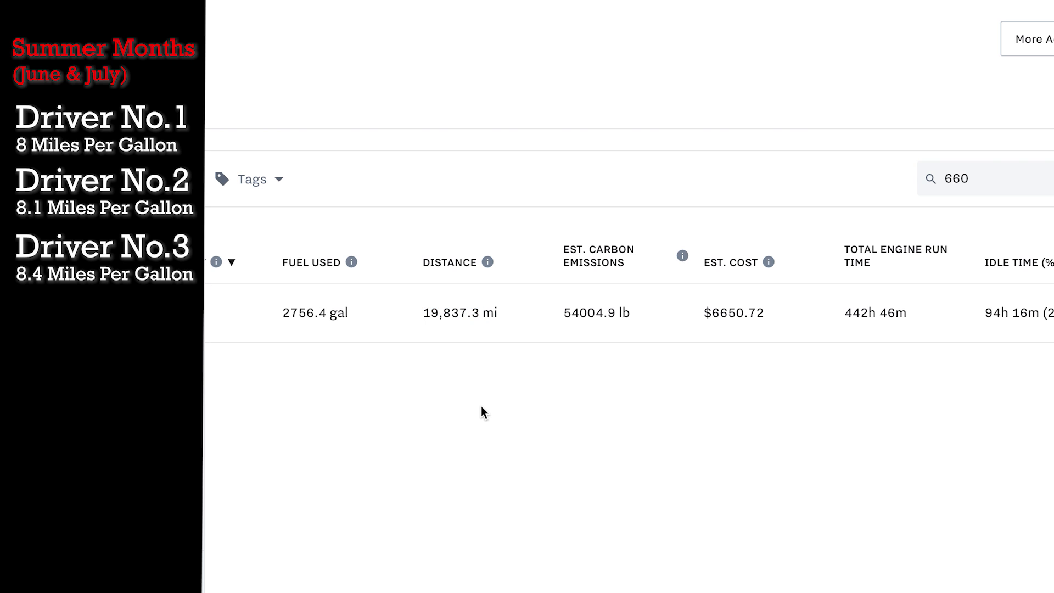
scroll(481, 412, "left", 4)
scroll(480, 407, "left", 2)
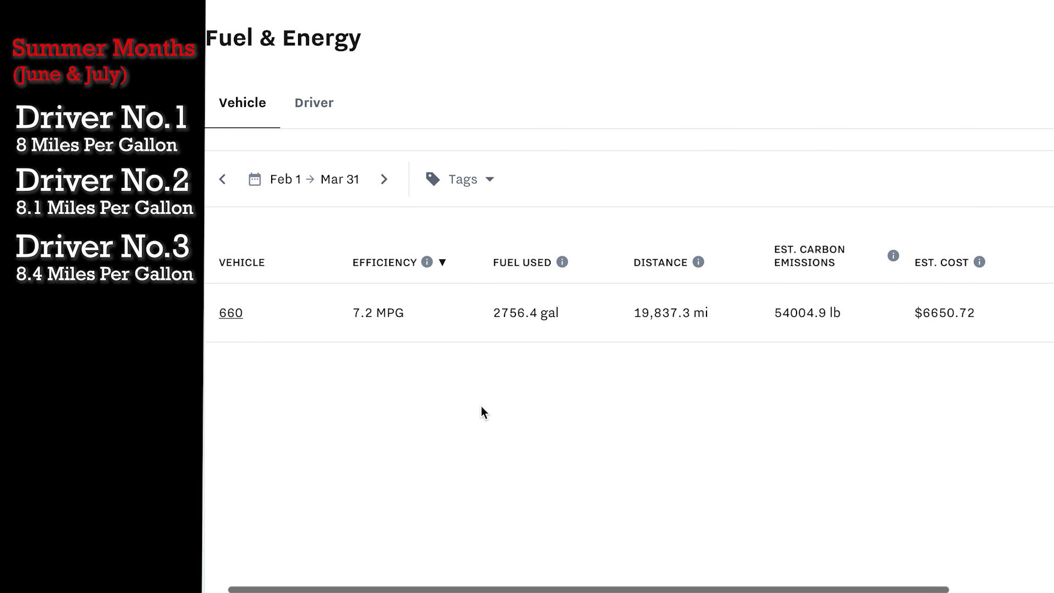
left_click_drag(438, 311, 380, 313)
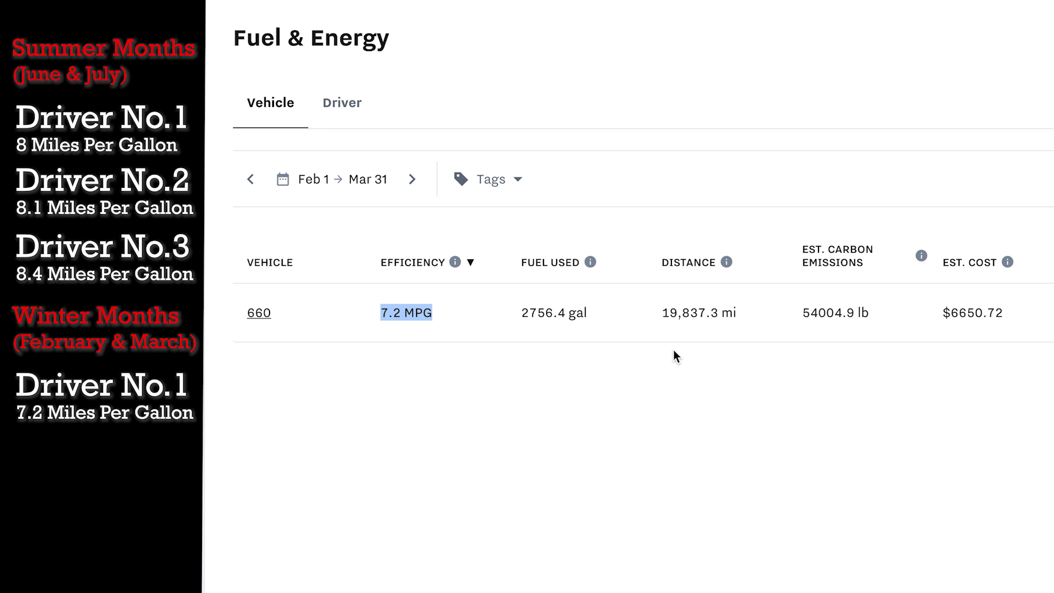
Search the February–March fuel report for vehicle 661 and highlight its efficiency value
scroll(674, 351, "right", 5)
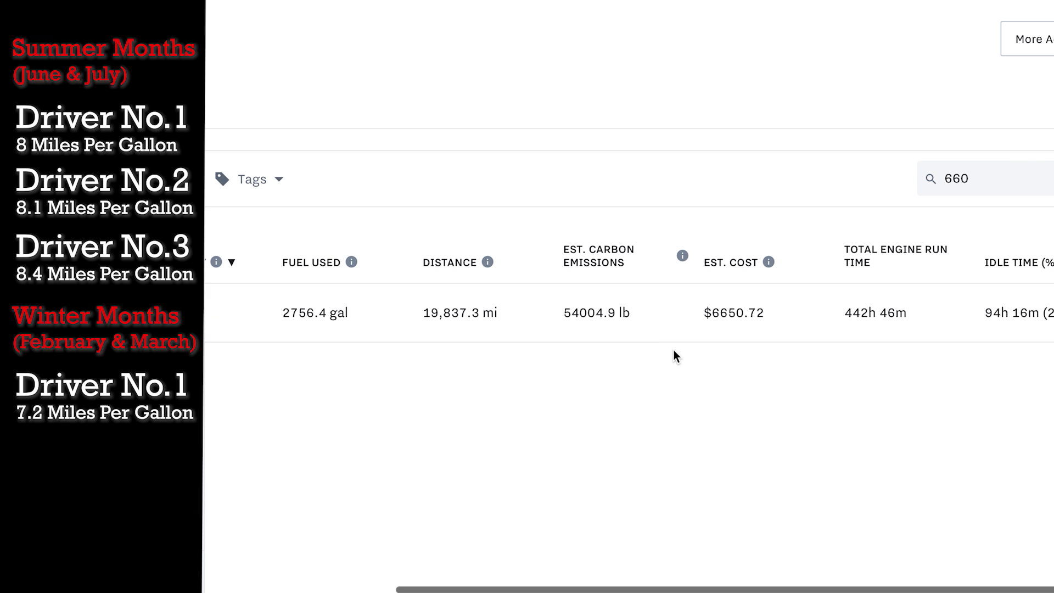
left_click(993, 175)
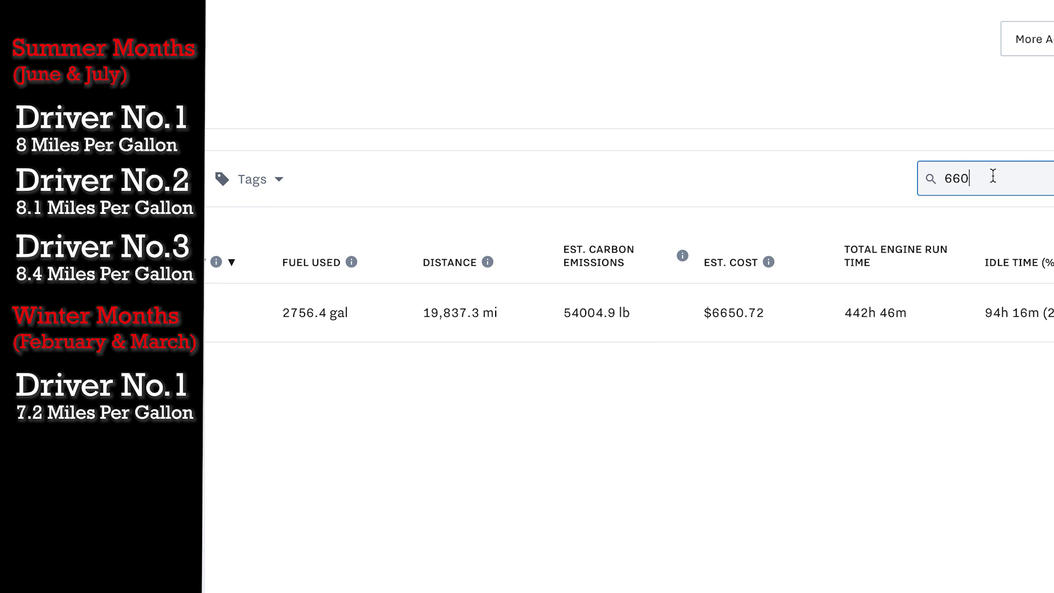
key("BackSpace")
type("1")
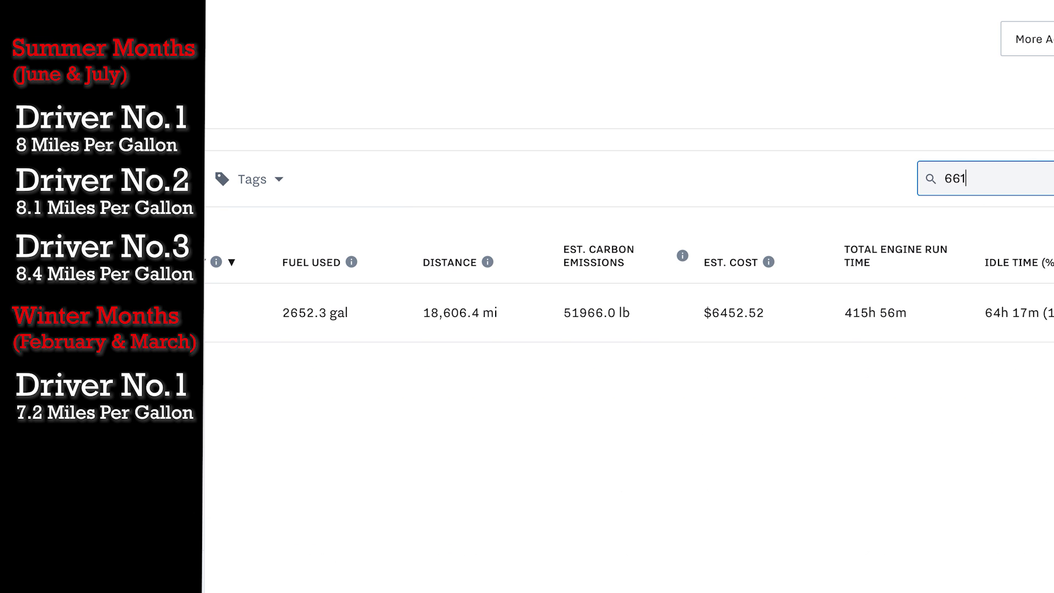
left_click(575, 417)
scroll(575, 413, "left", 5)
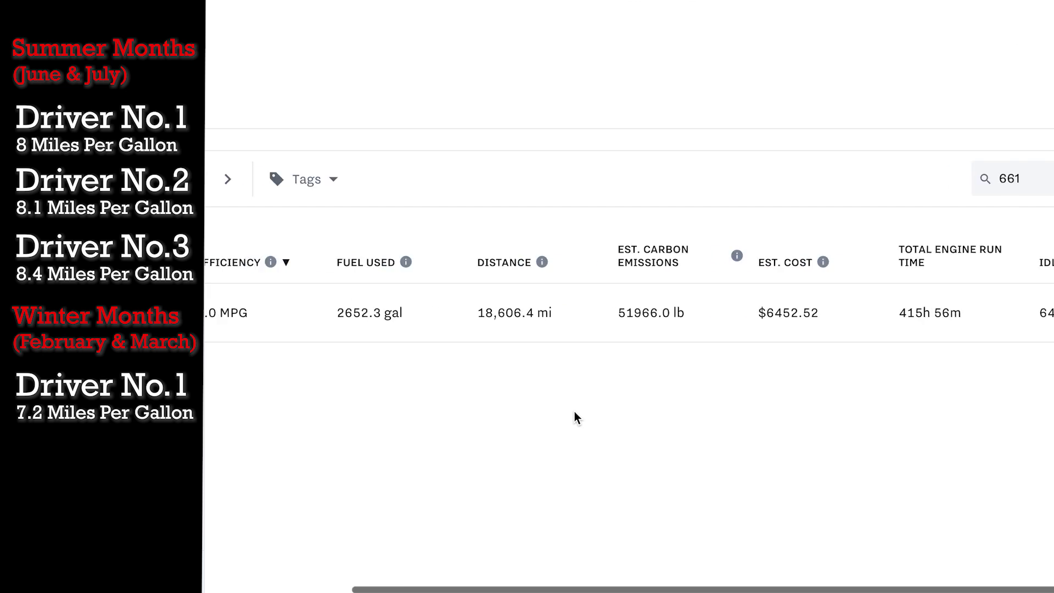
left_click_drag(435, 310, 379, 313)
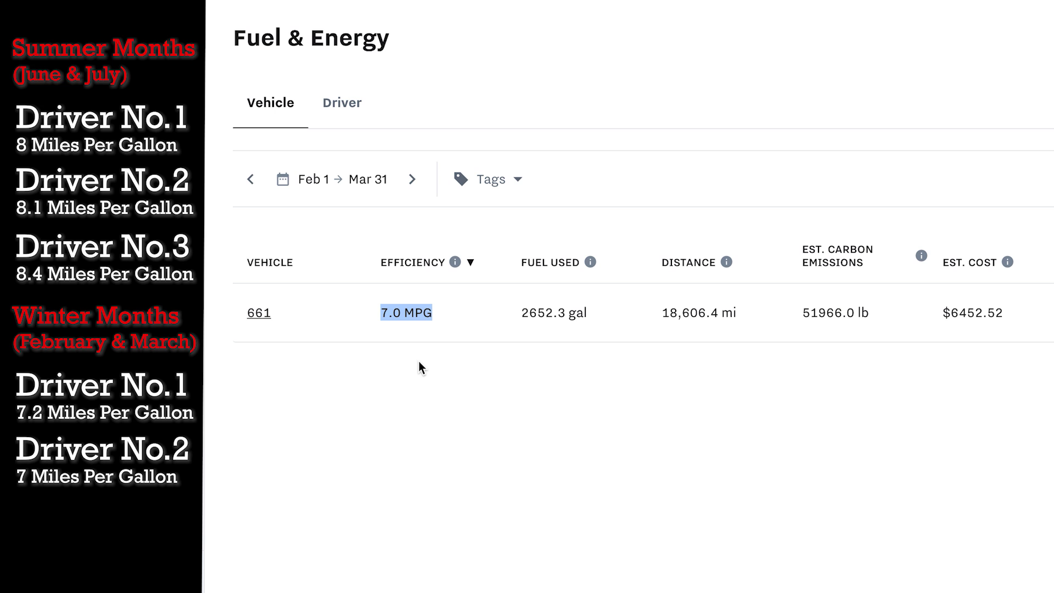
left_click(416, 364)
left_click_drag(381, 312, 433, 318)
left_click(400, 358)
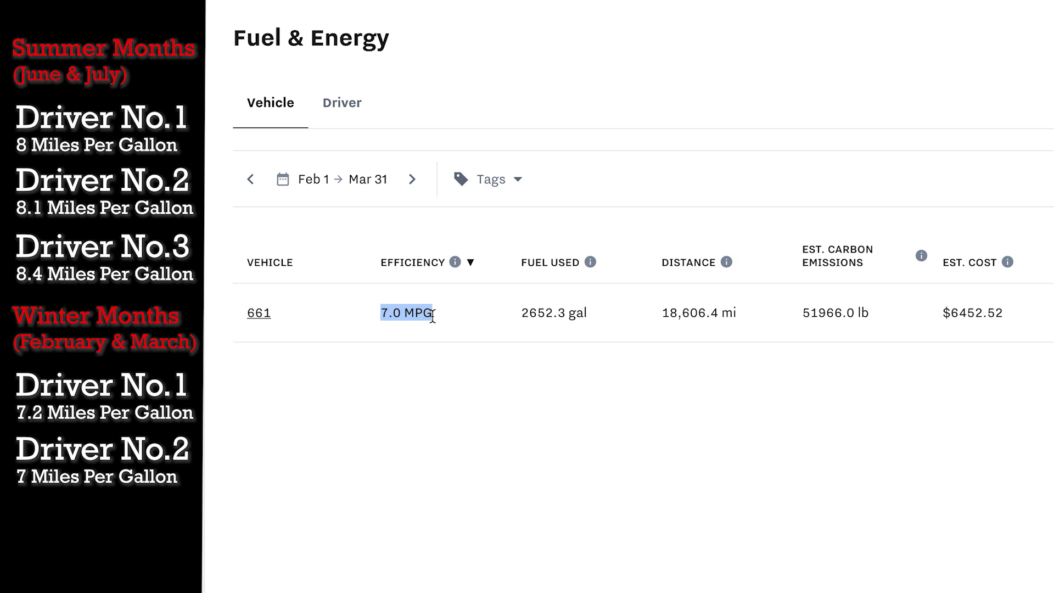
left_click(423, 381)
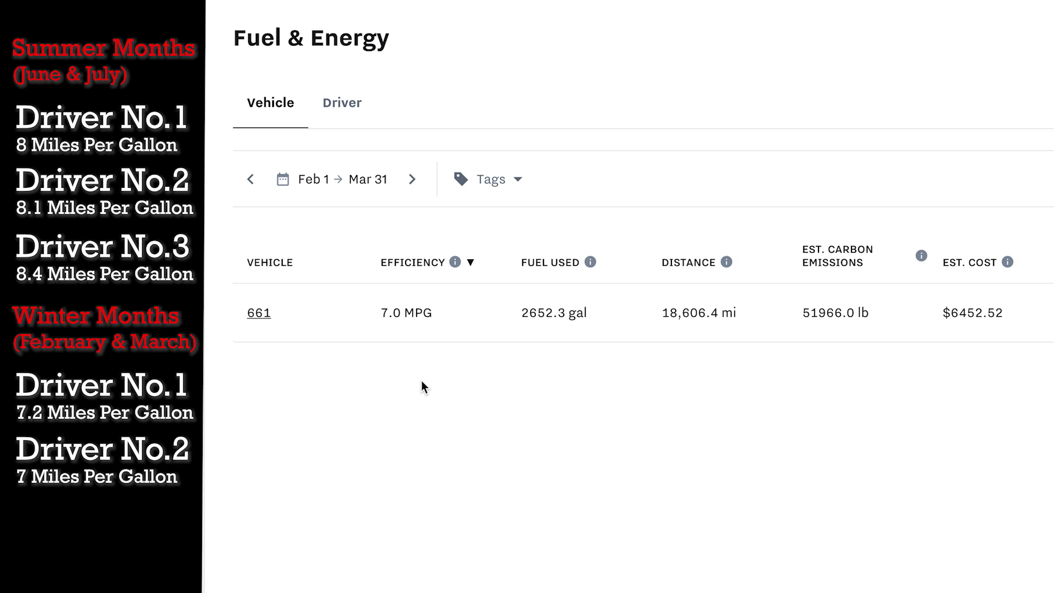
Search the February–March fuel report for vehicle 662 and highlight its distance and efficiency values
scroll(538, 407, "right", 5)
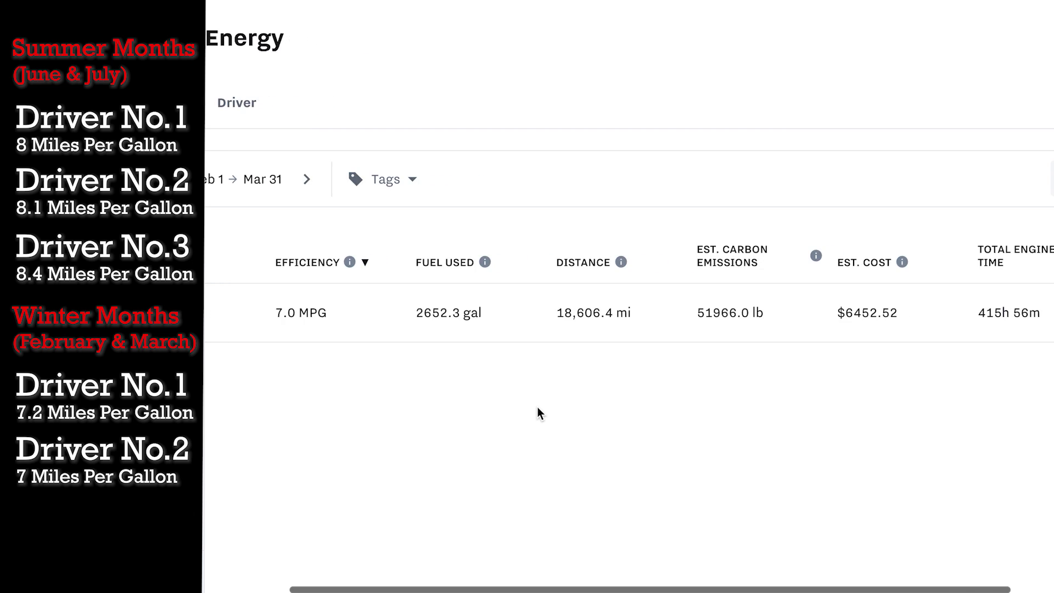
left_click(977, 178)
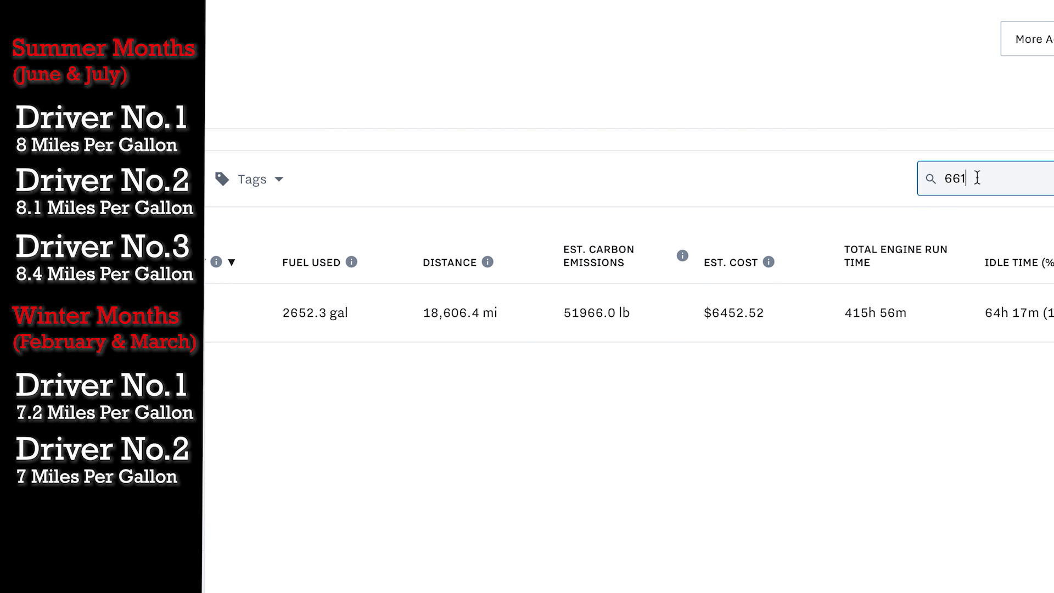
key("BackSpace")
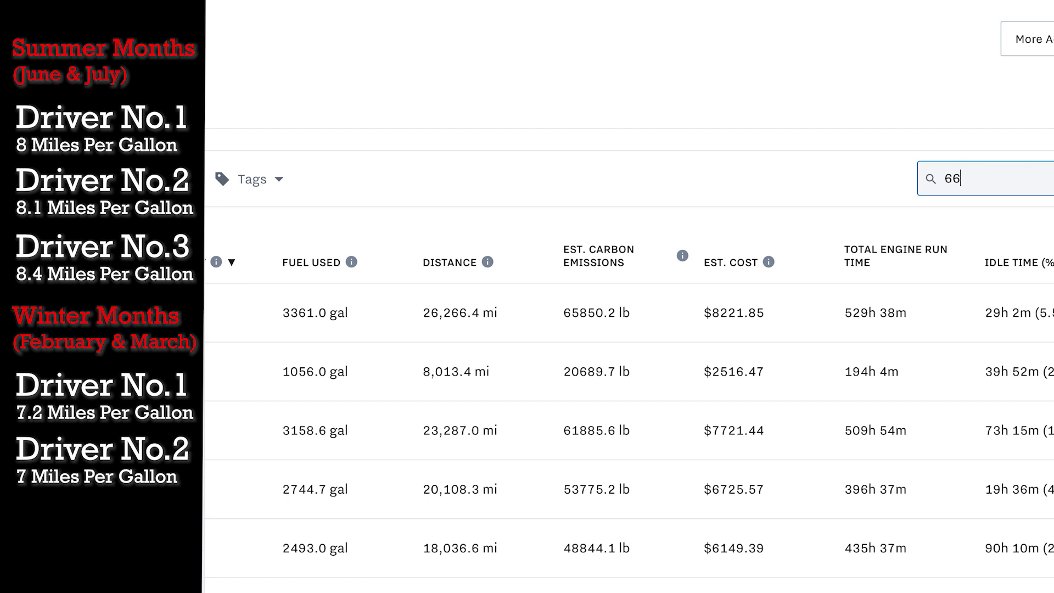
type("2")
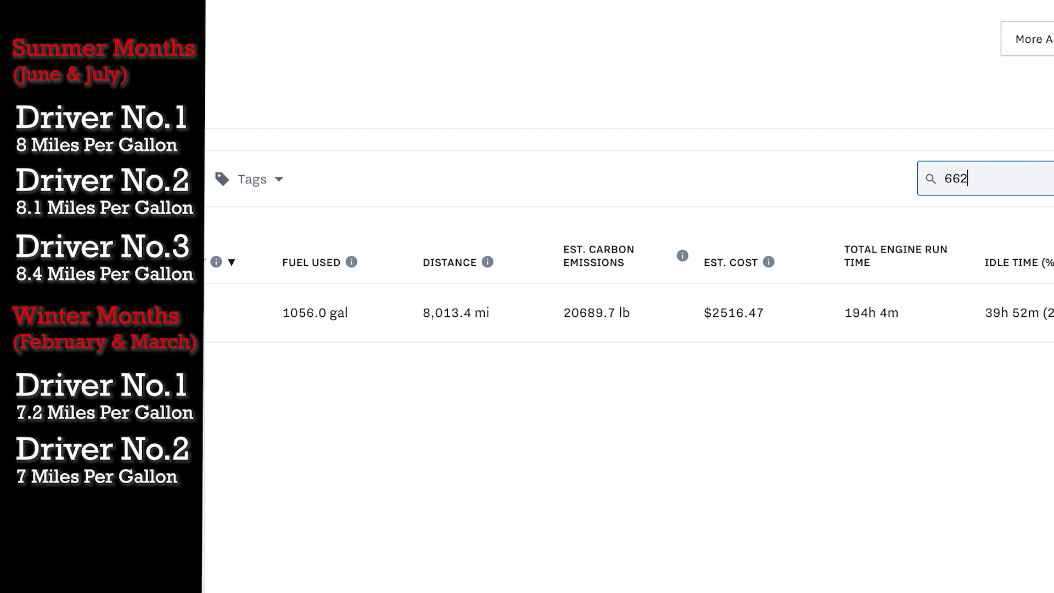
scroll(608, 475, "left", 5)
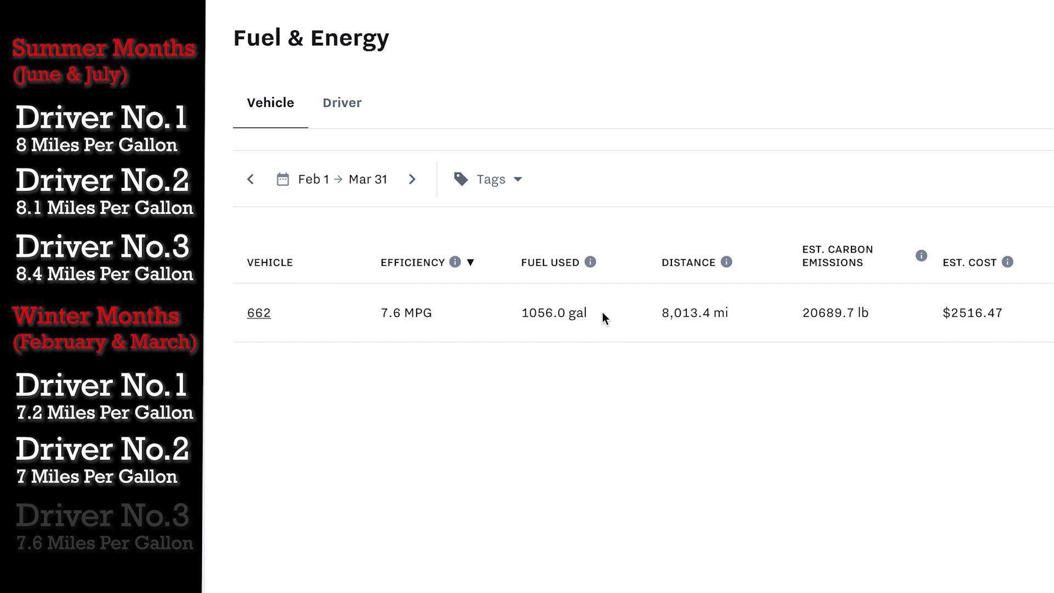
left_click_drag(732, 315, 657, 317)
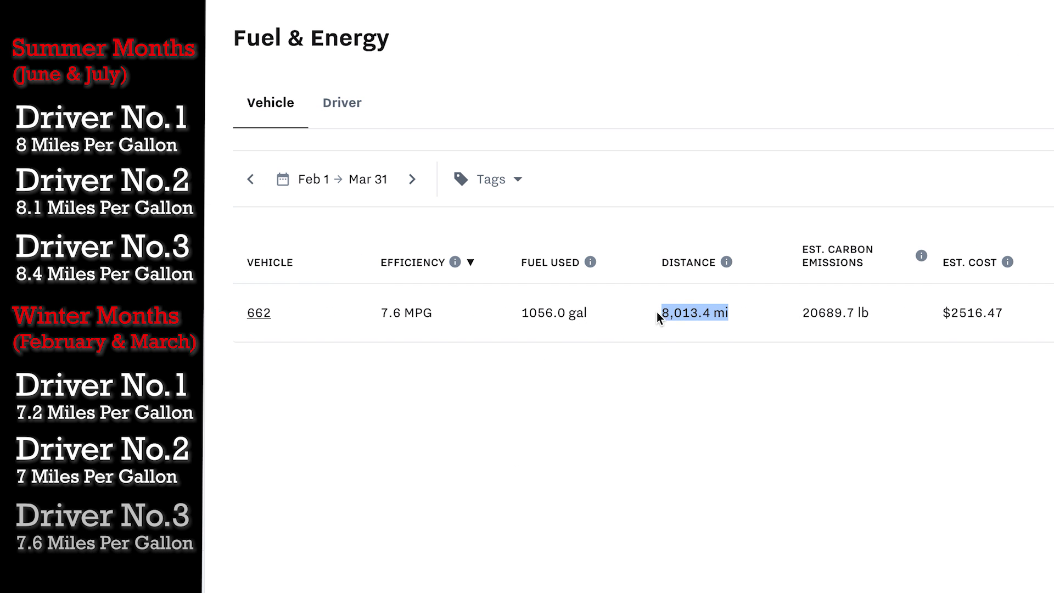
left_click(653, 402)
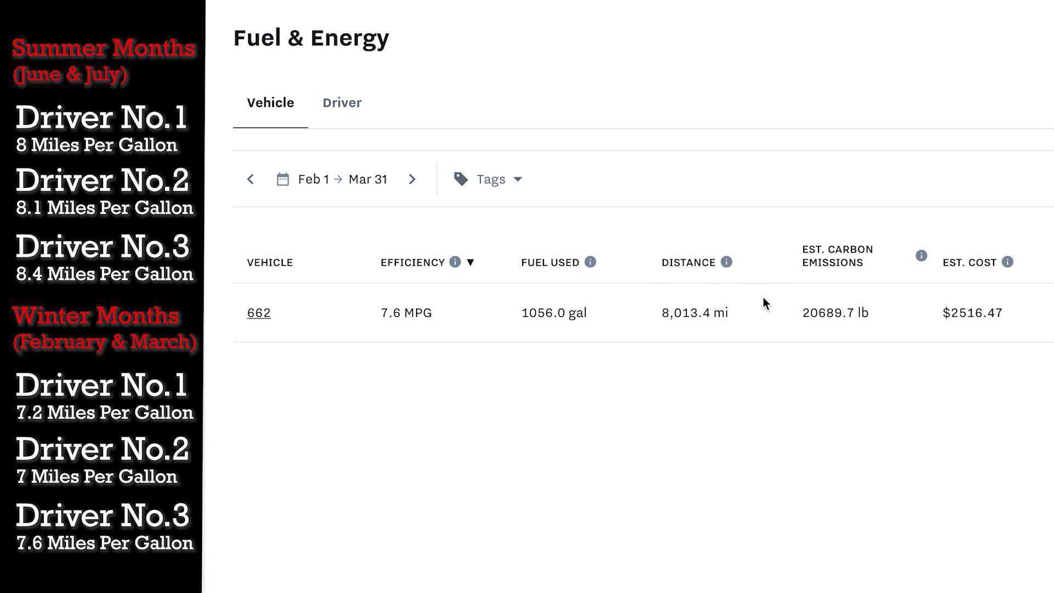
left_click_drag(381, 312, 433, 358)
left_click(433, 361)
left_click_drag(438, 312, 393, 312)
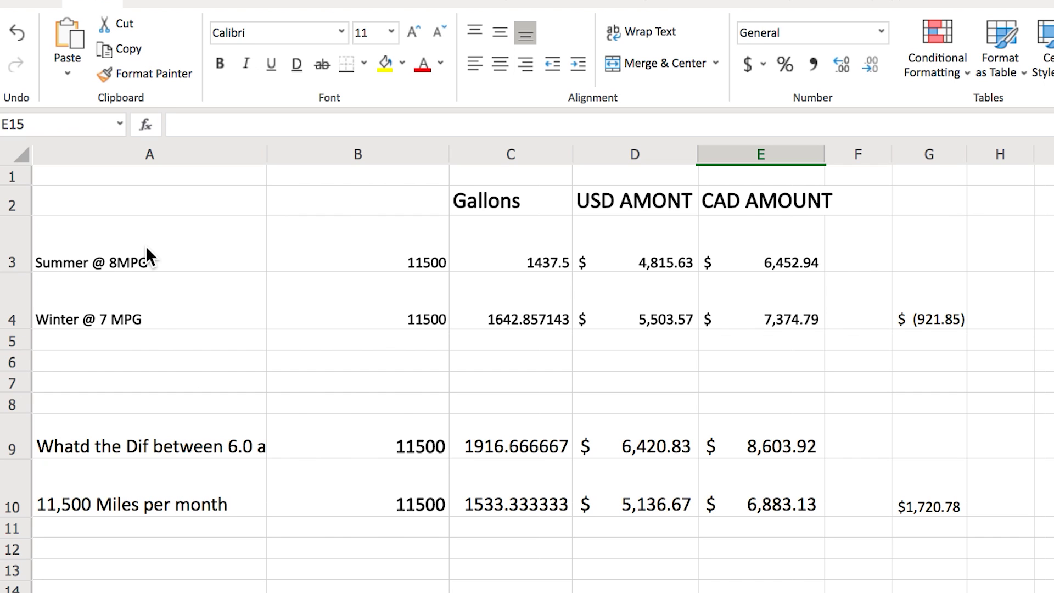
Examine the Summer @ 8MPG row's monthly mileage and the formula that calculates its gallons
left_click(194, 266)
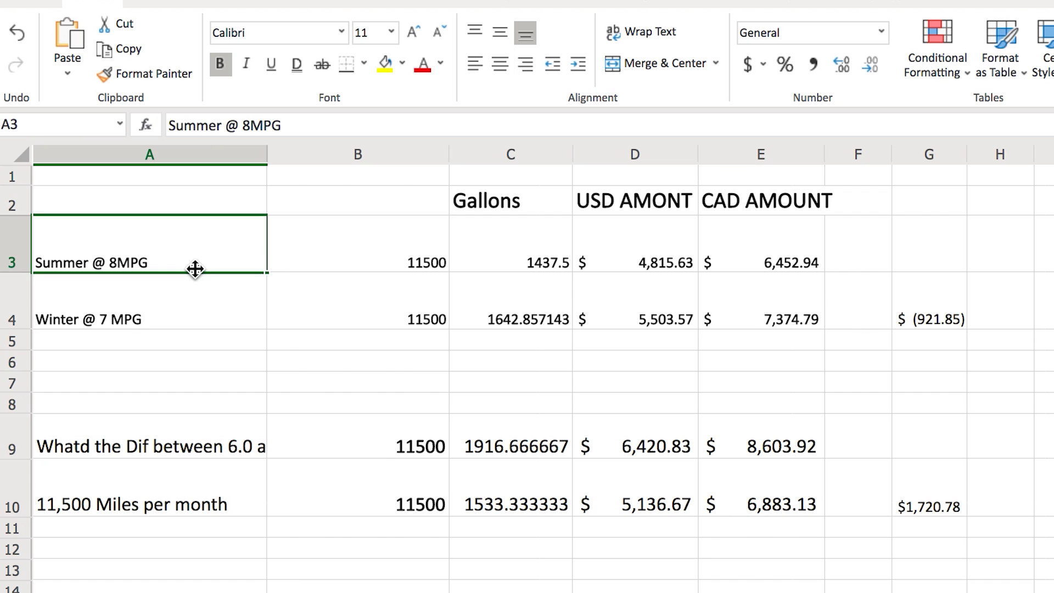
left_click(422, 257)
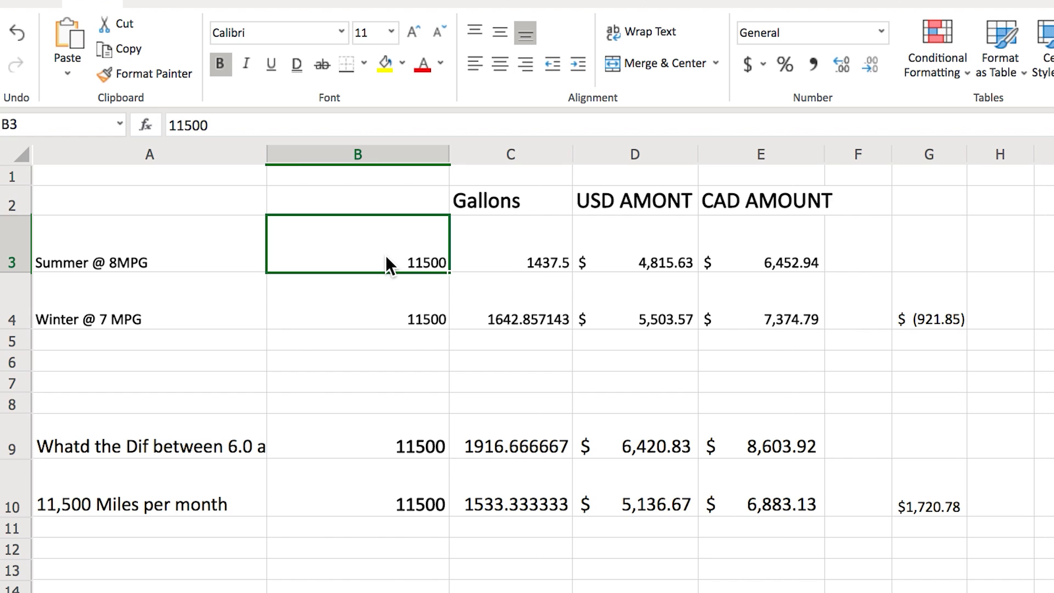
left_click(541, 264)
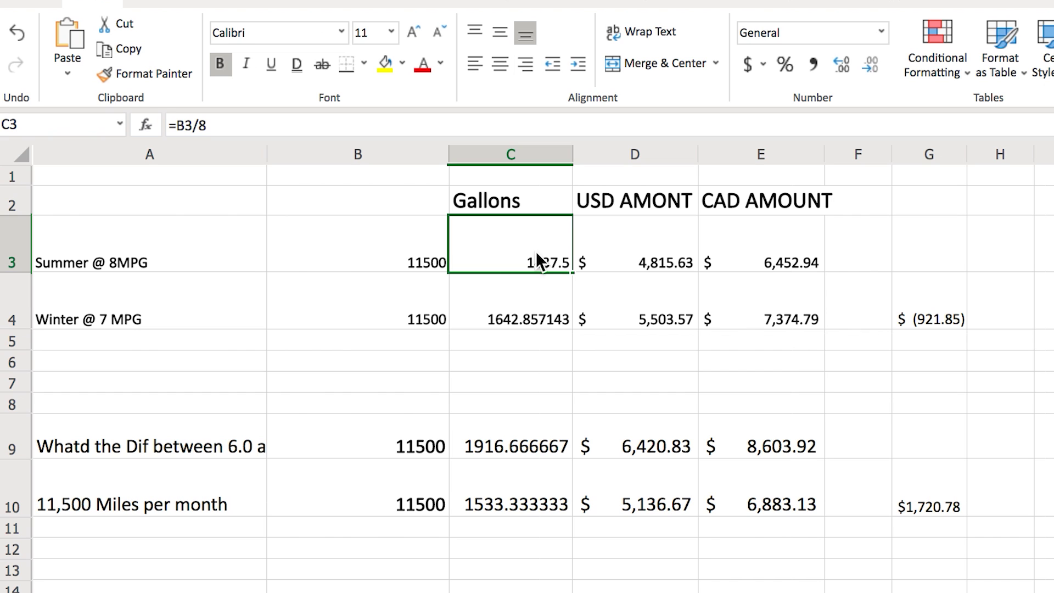
left_click(181, 255)
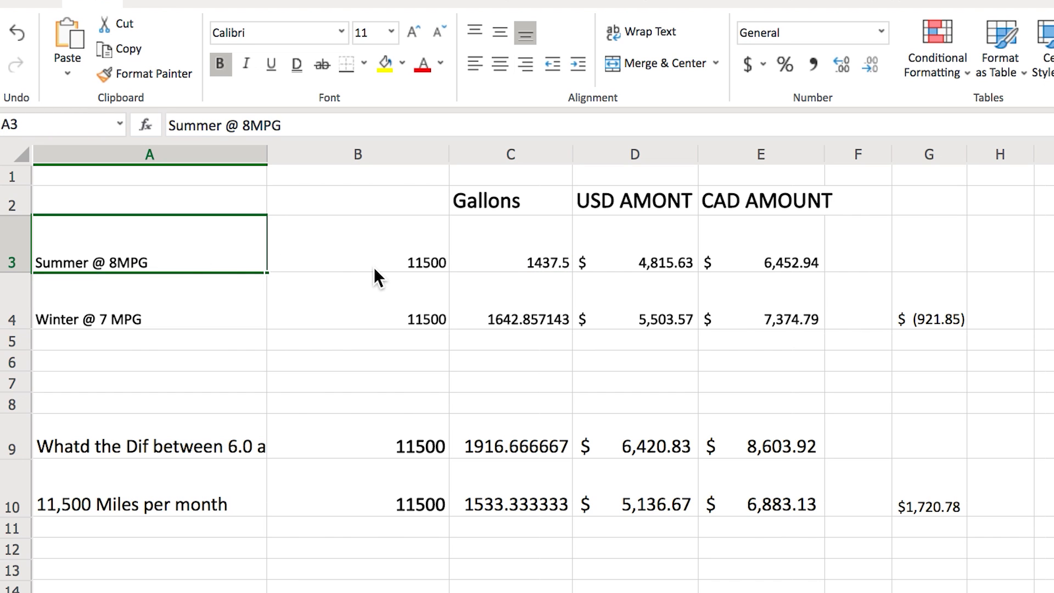
left_click(538, 259)
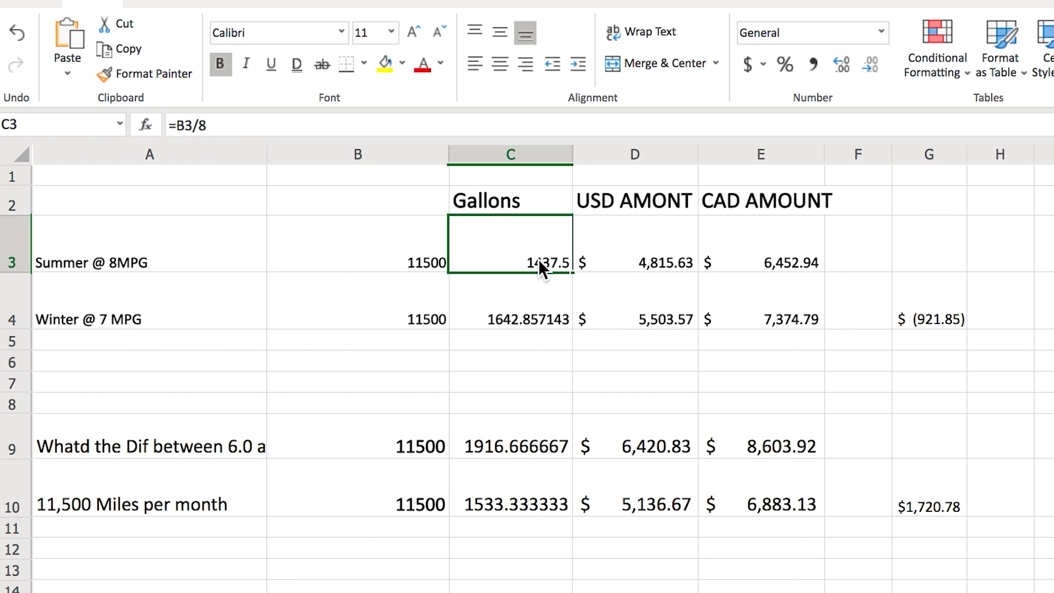
Widen the USD AMONT column slightly and inspect the summer row's USD cost formula
left_click(661, 249)
left_click(1050, 252)
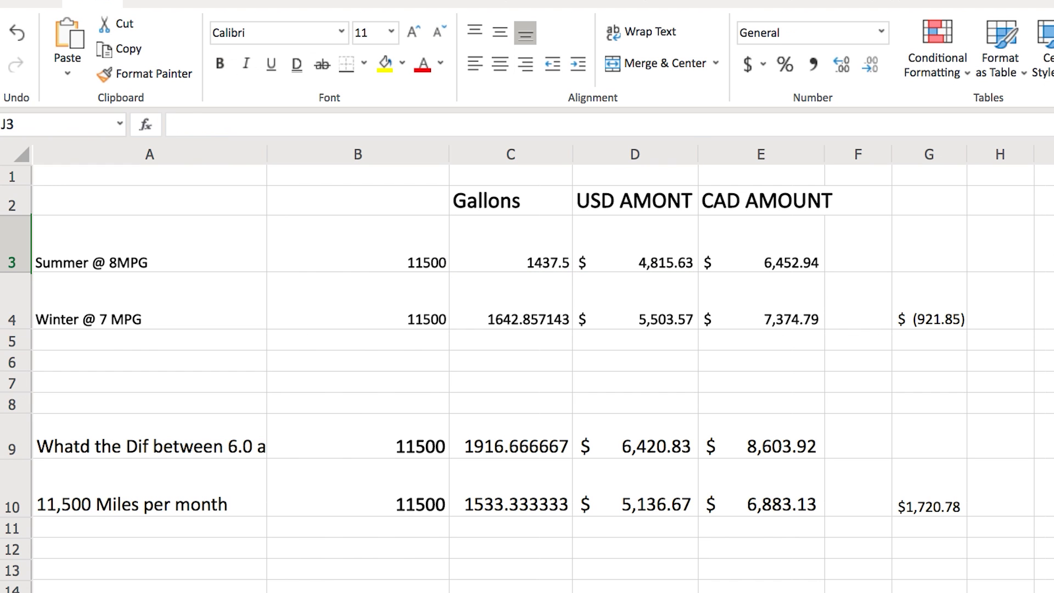
left_click_drag(698, 155, 717, 154)
left_click(664, 266)
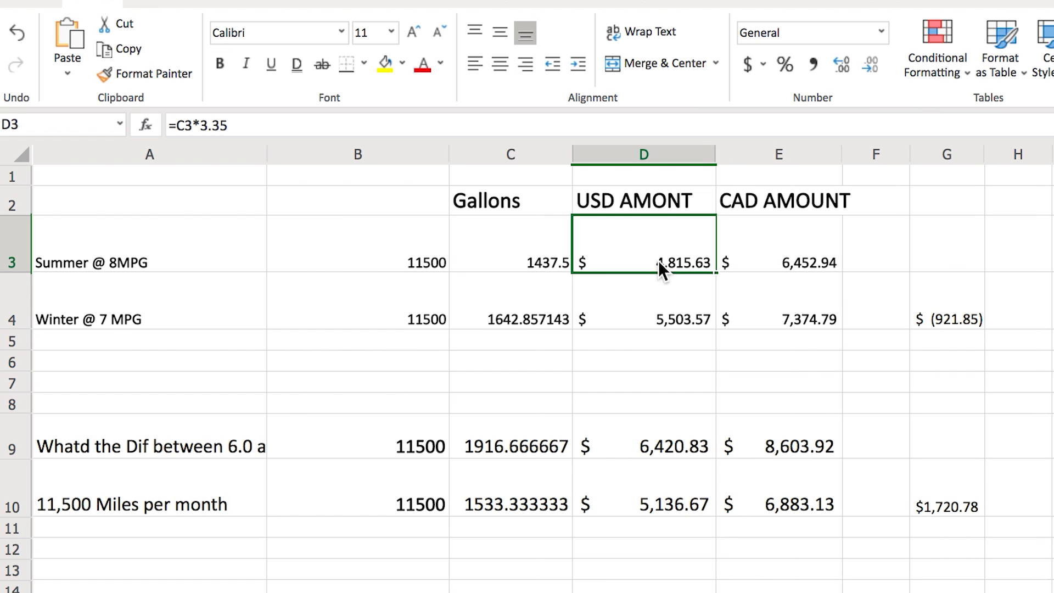
Inspect the summer row's CAD conversion formula and compare it with the USD cost formula
left_click(807, 258)
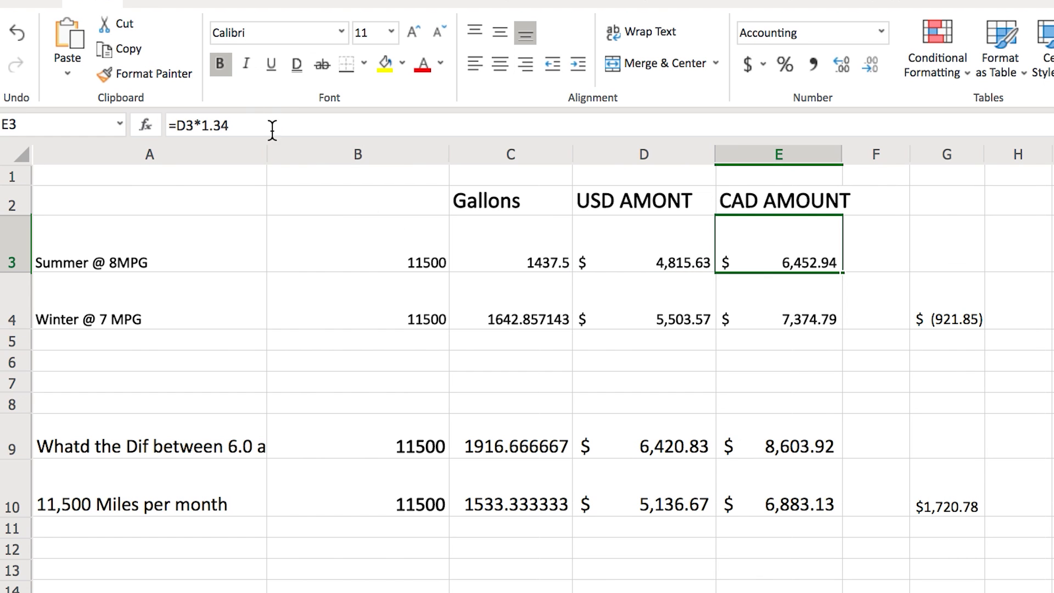
left_click(991, 252)
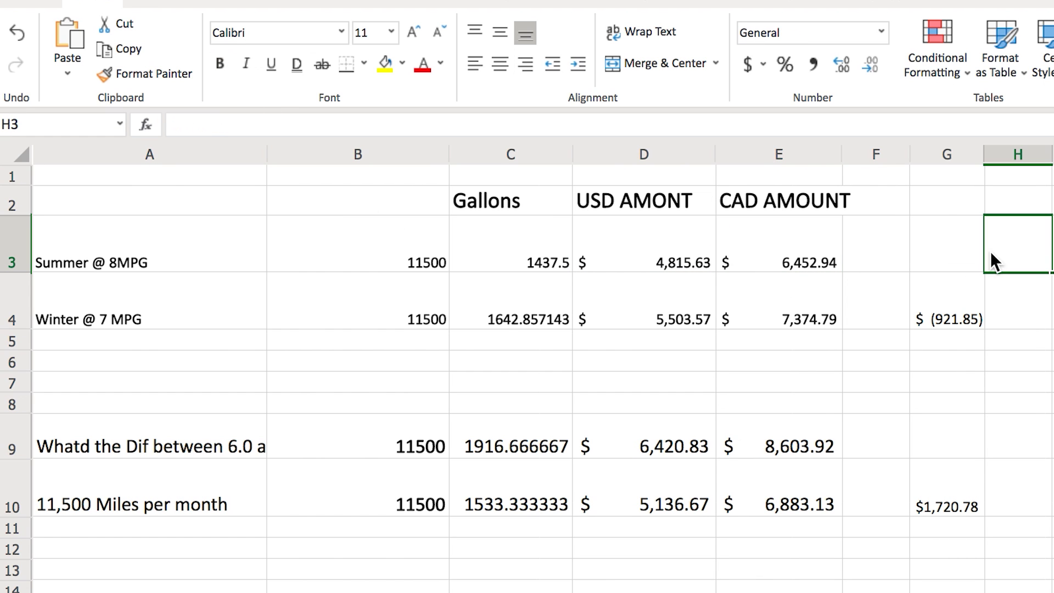
left_click(814, 253)
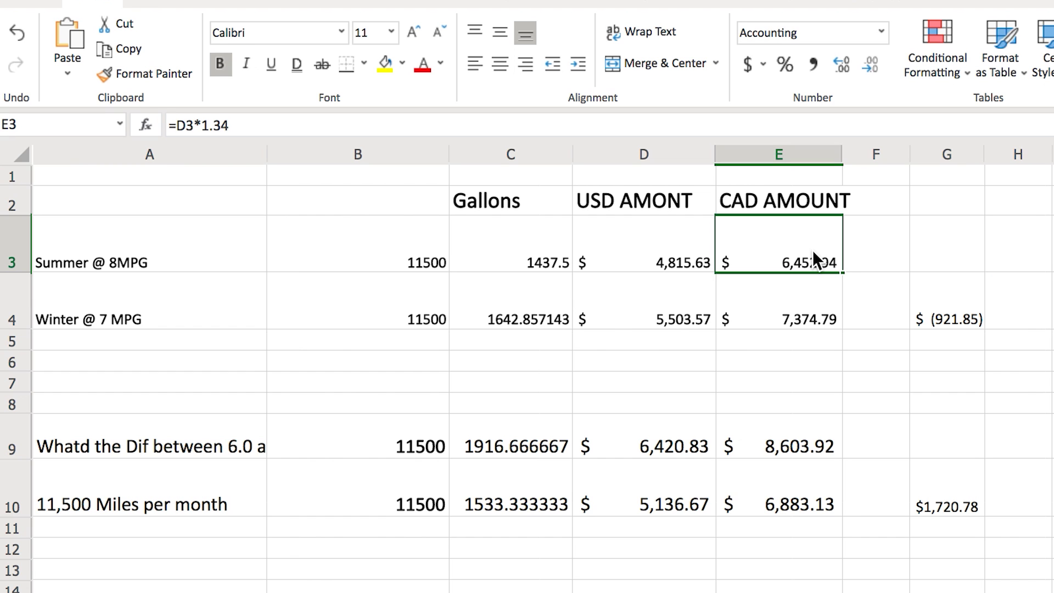
left_click(973, 228)
left_click(664, 241)
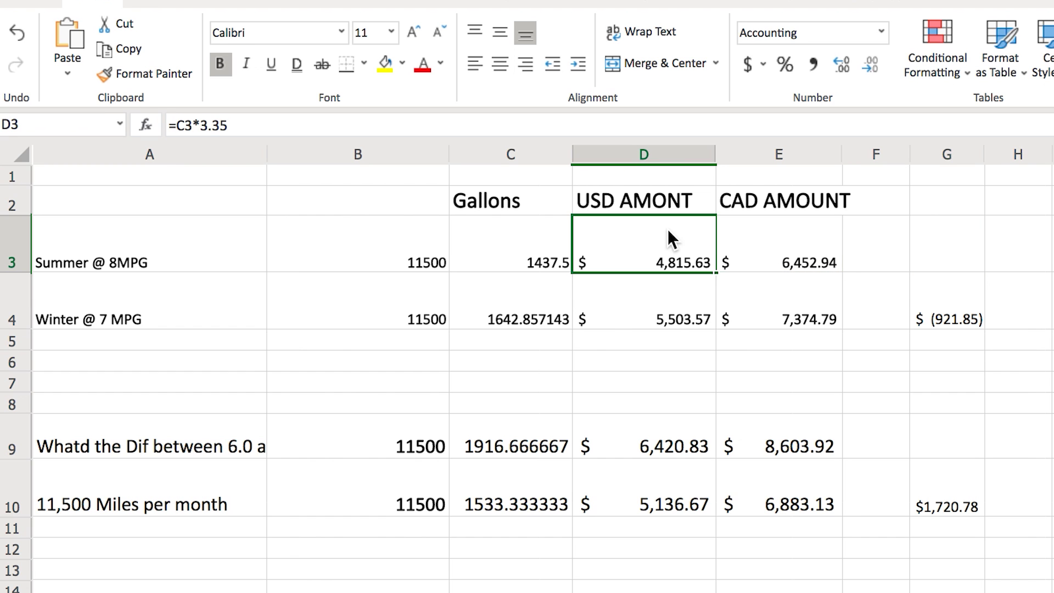
Highlight the summer and winter rows, and review the summer fuel cost in USD and CAD
left_click_drag(181, 263, 902, 252)
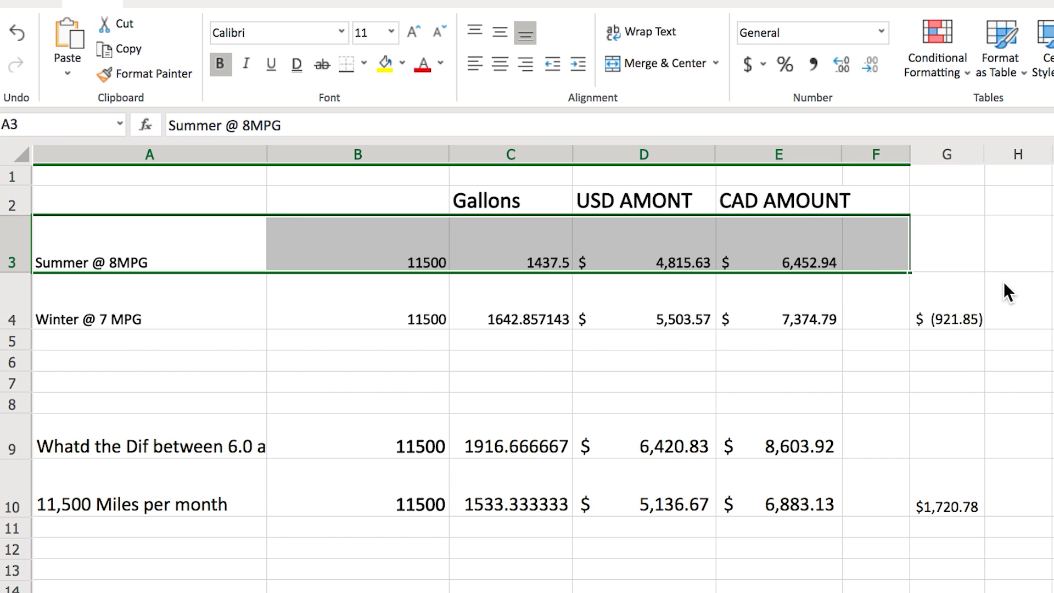
left_click_drag(1053, 302, 93, 252)
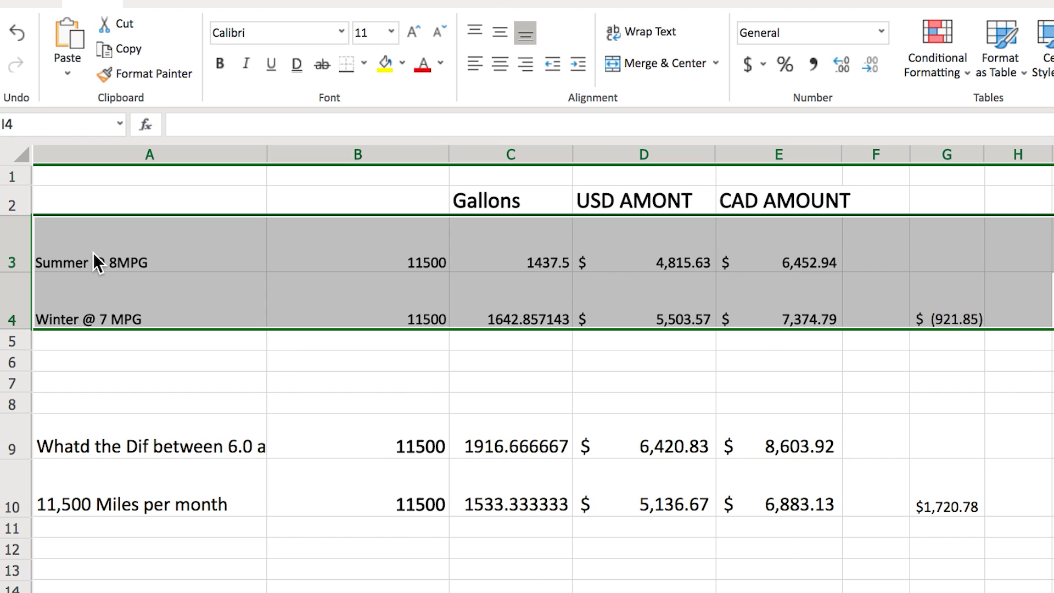
left_click(682, 239)
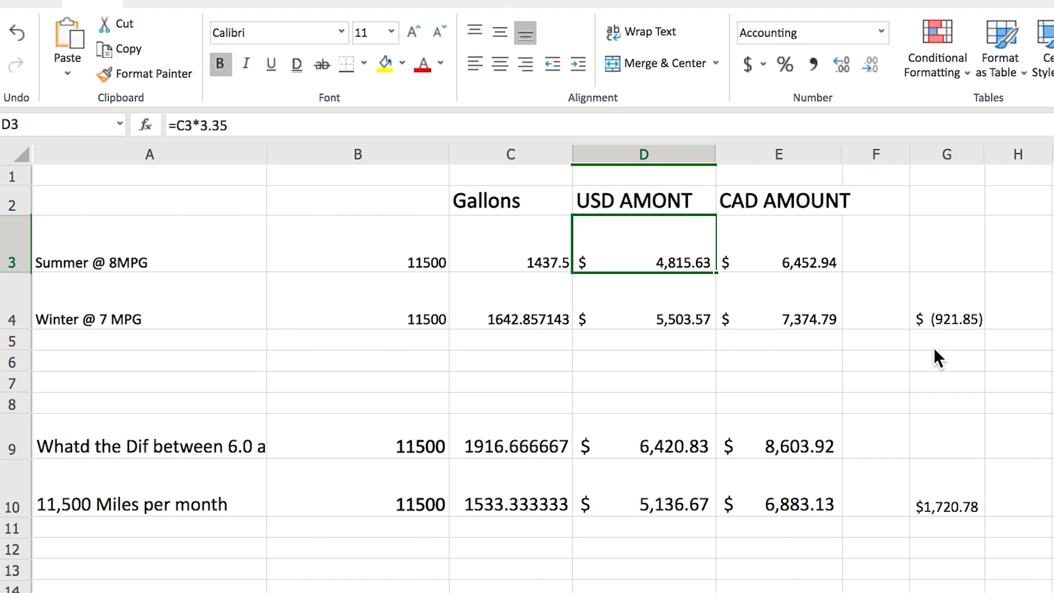
left_click(805, 266)
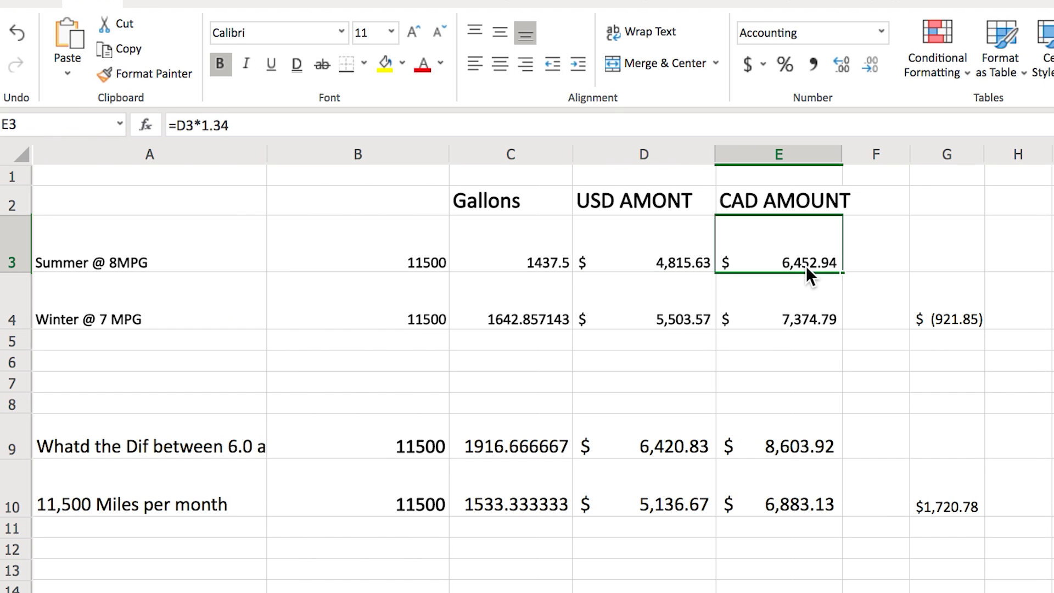
left_click(903, 248)
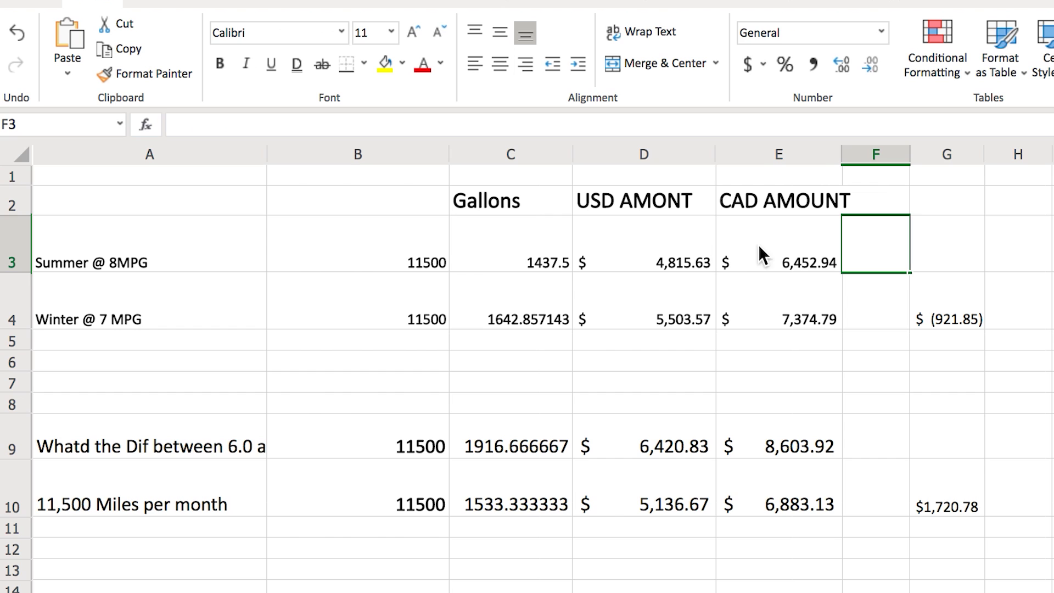
left_click(775, 245)
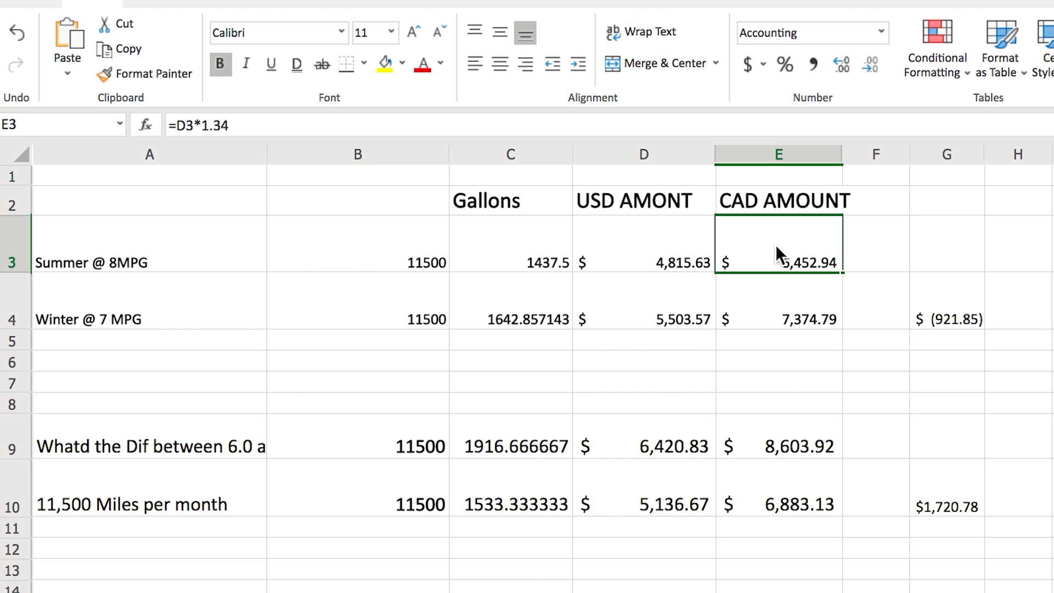
Examine the Winter @ 7 MPG row's mileage and its gallons and USD cost formulas
left_click(394, 317)
left_click(160, 324)
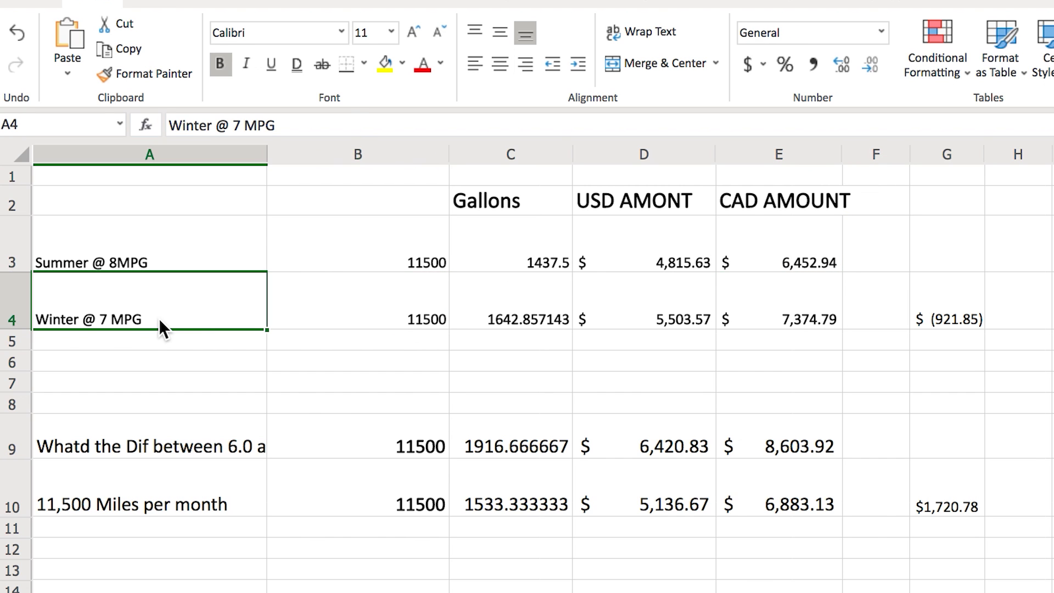
left_click(413, 324)
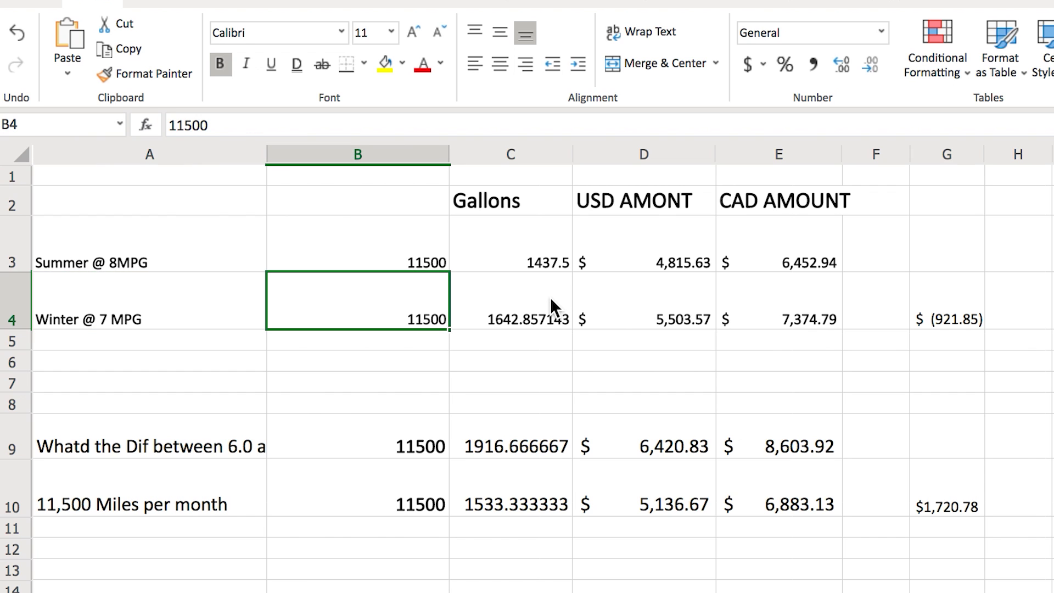
left_click(532, 312)
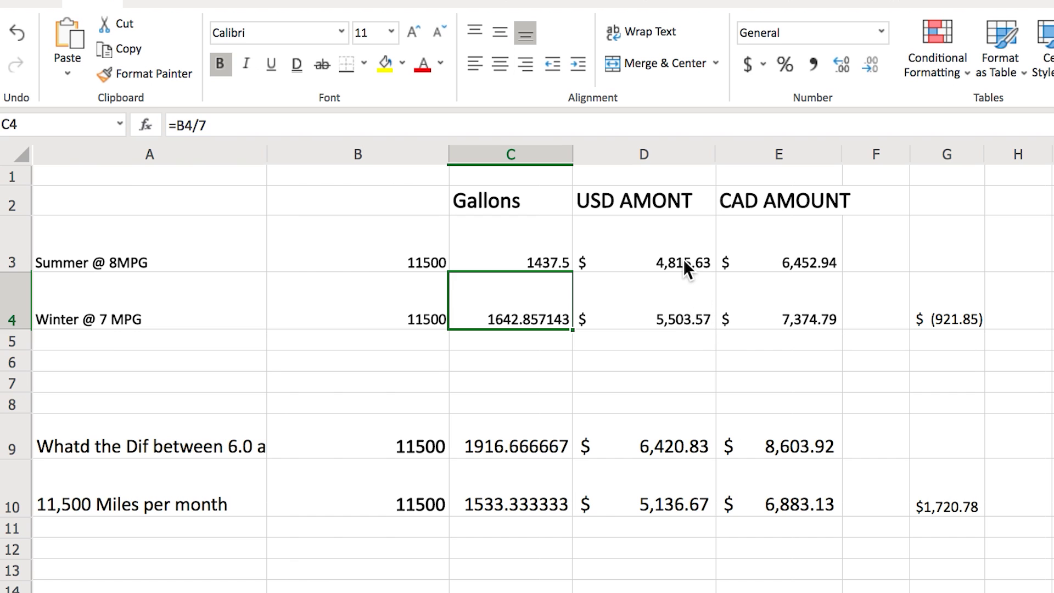
left_click(668, 309)
left_click(278, 121)
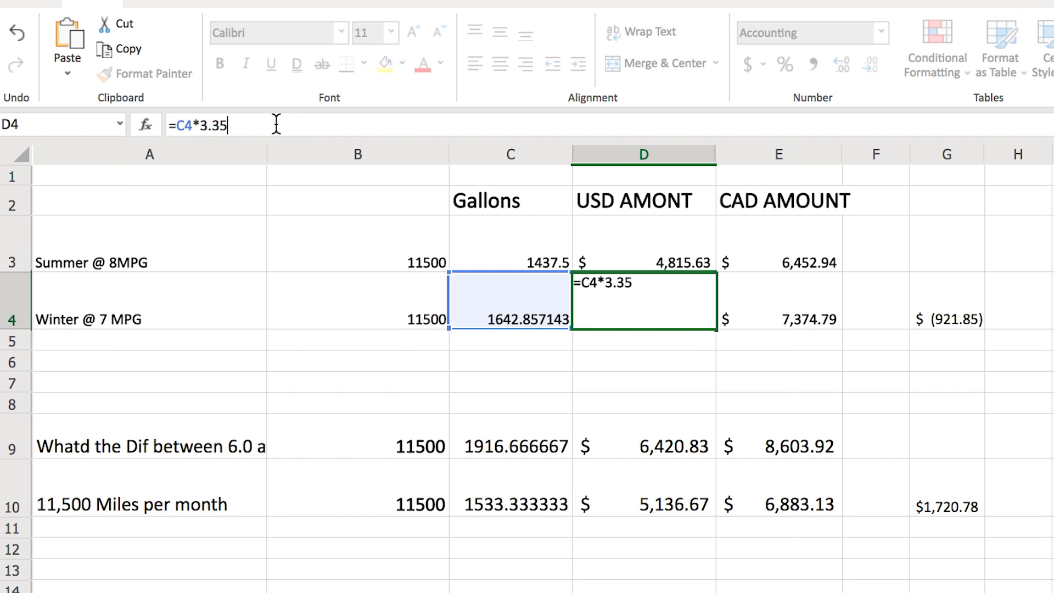
key("Return")
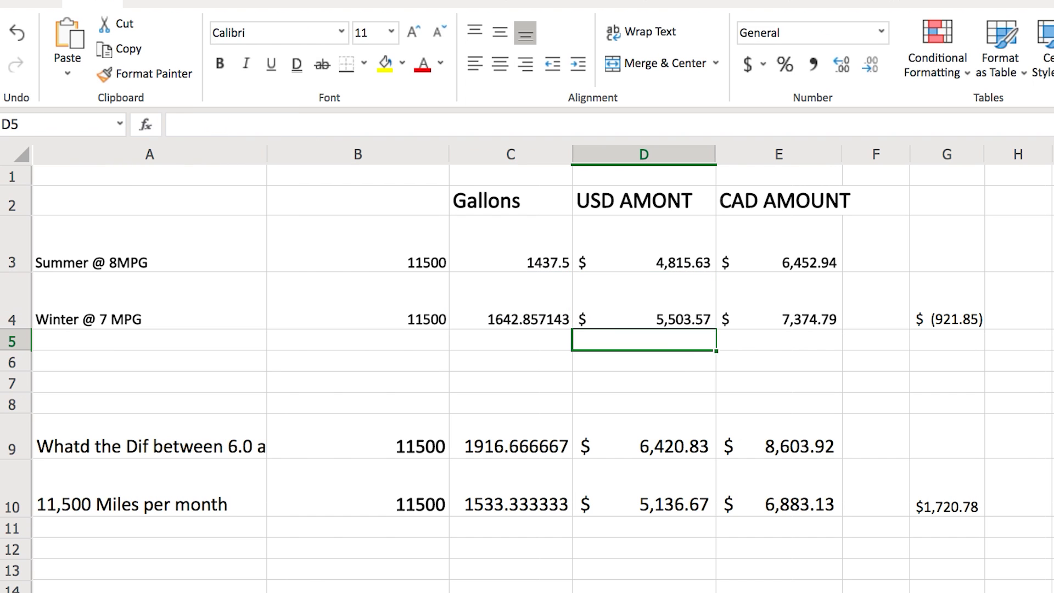
left_click(680, 297)
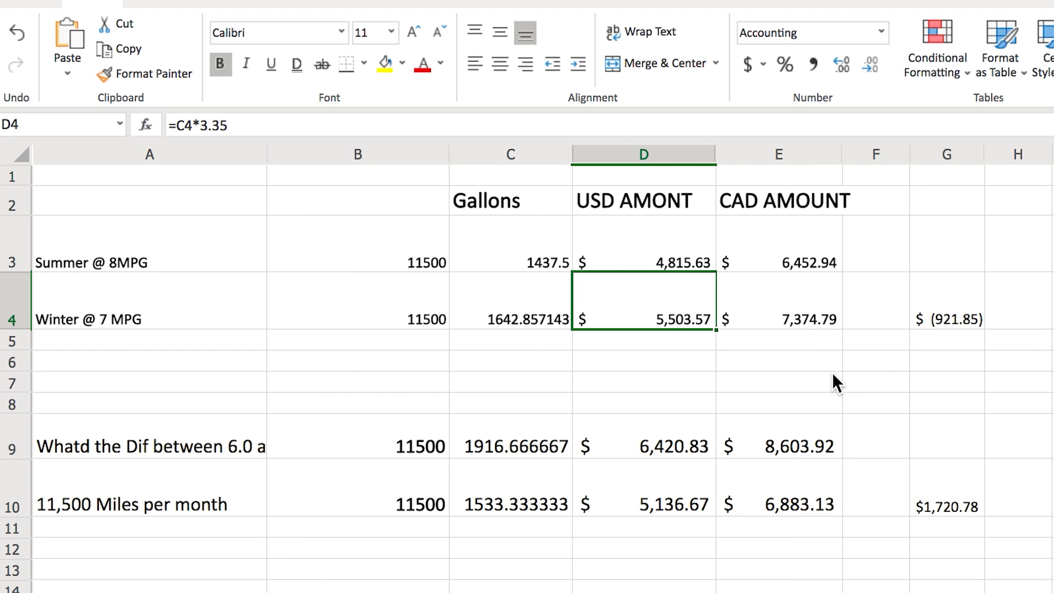
Inspect the winter row's CAD conversion formula and highlight its USD and CAD amounts
left_click(817, 322)
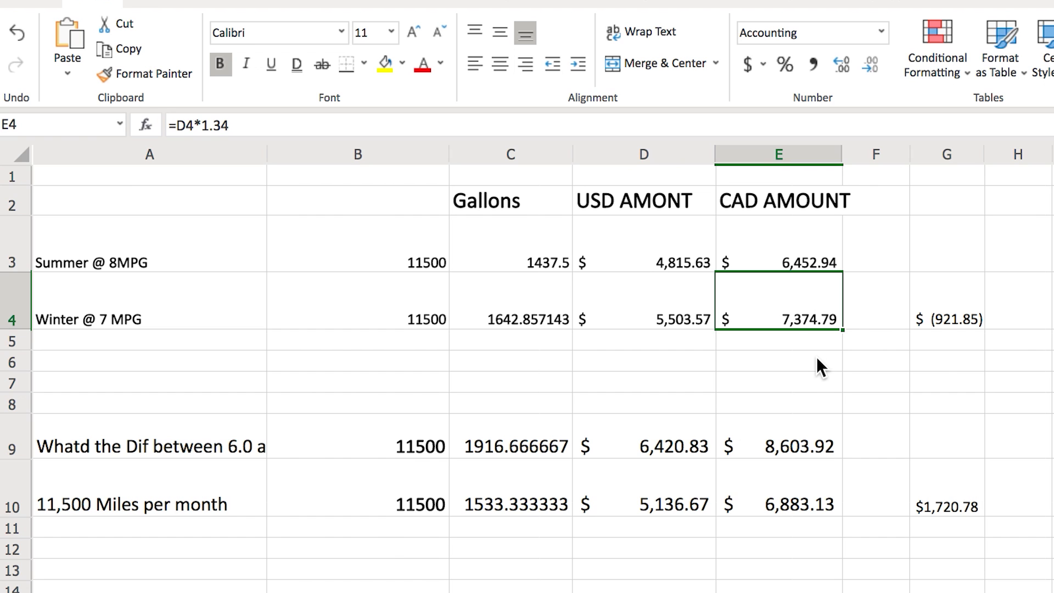
left_click(819, 341)
left_click(702, 306)
left_click_drag(701, 305, 812, 316)
left_click(901, 428)
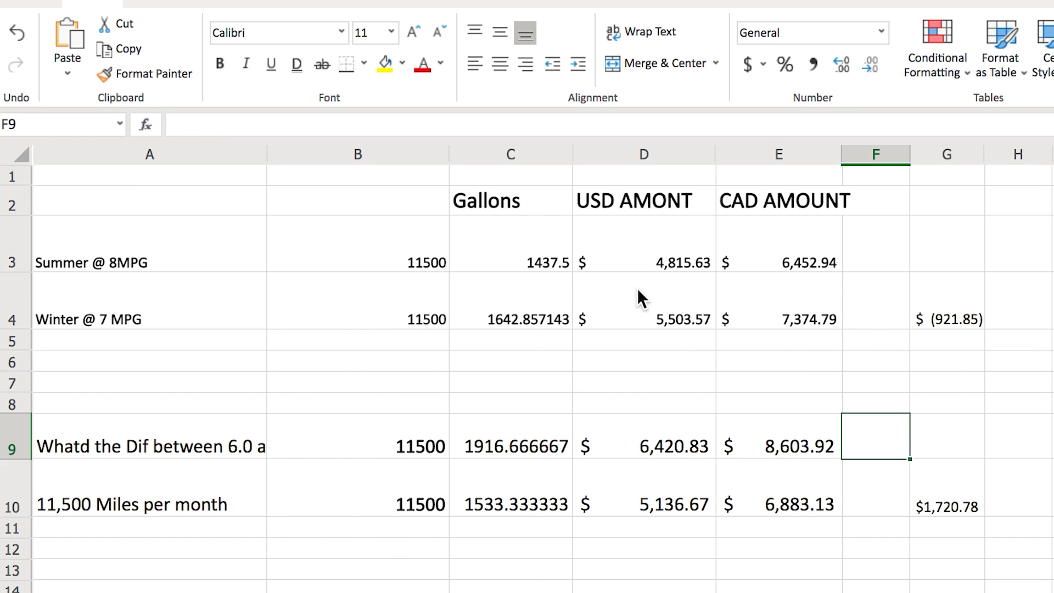
Compare the summer and winter CAD amounts, inspect the difference formula in G4, and highlight both rows
left_click(802, 252)
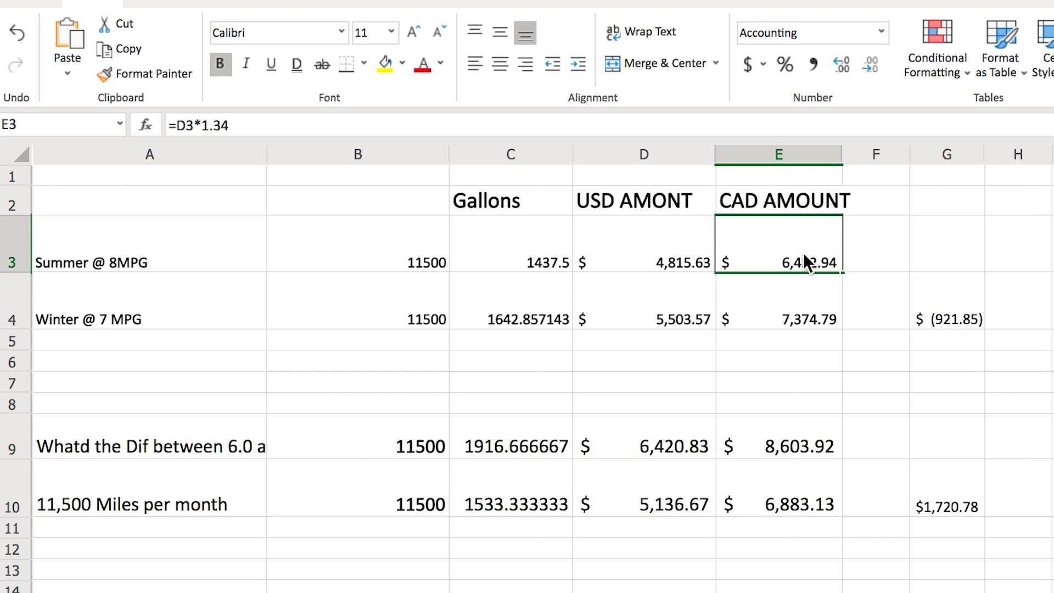
left_click(796, 321)
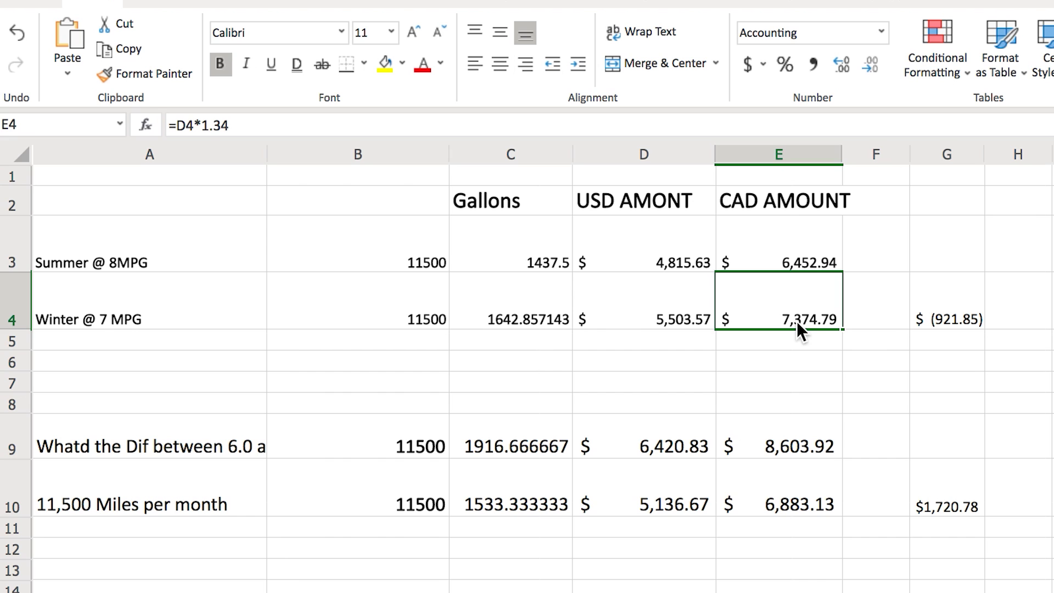
left_click(973, 315)
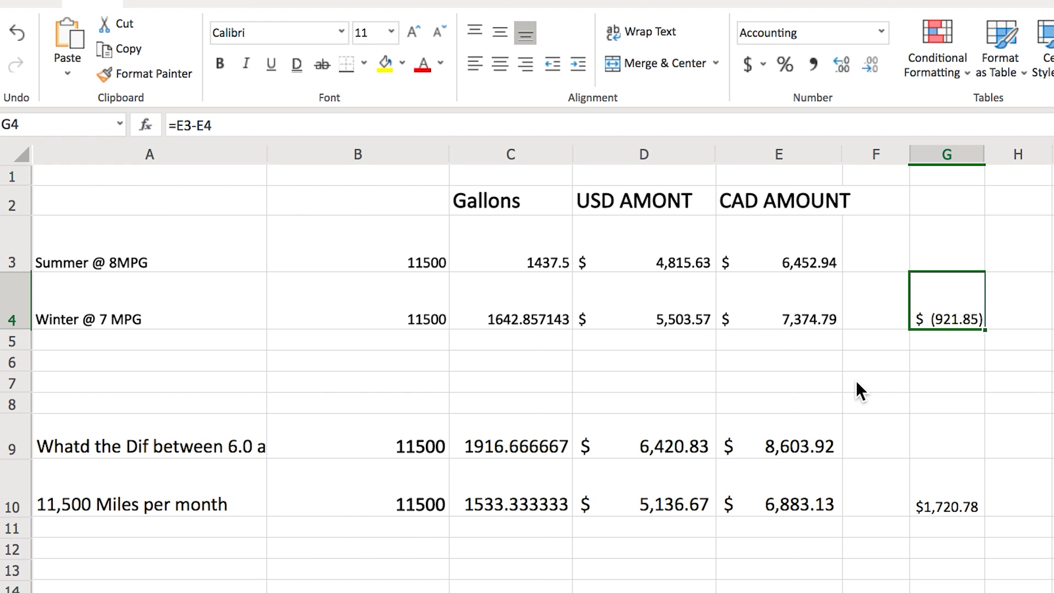
left_click_drag(1004, 305, 857, 313)
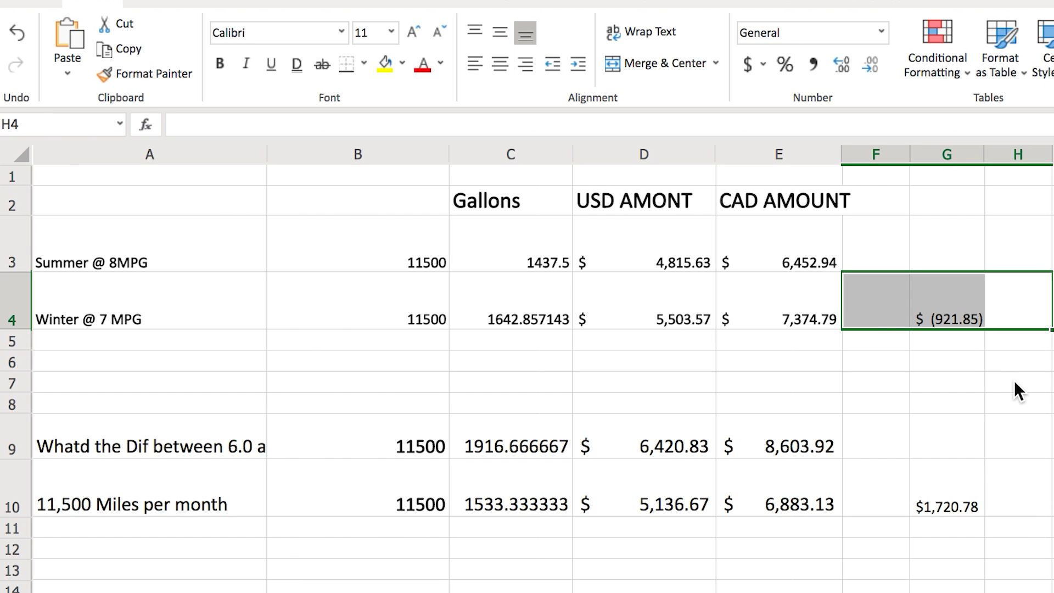
left_click(1052, 382)
left_click_drag(98, 233, 1000, 320)
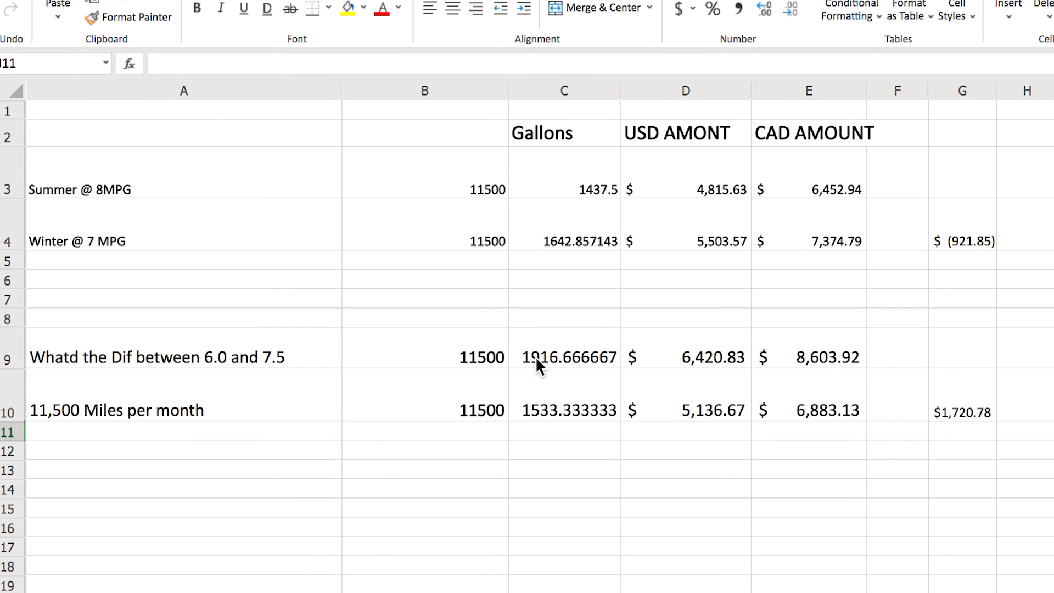
Examine row 9 of the 6.0 versus 7.5 comparison: its mileage, gallons, USD and CAD formulas
left_click(443, 365)
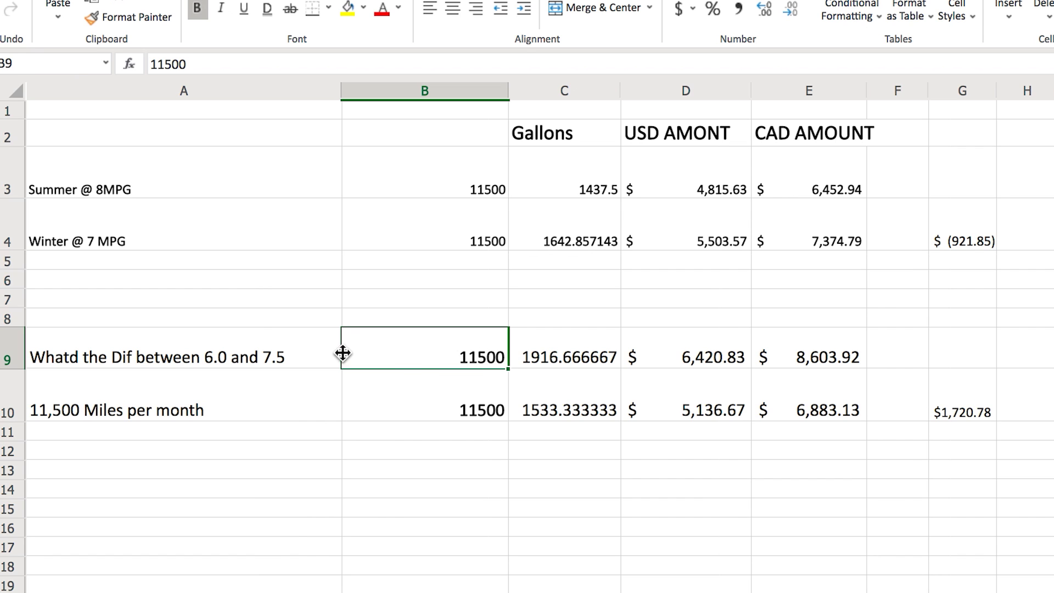
left_click(588, 352)
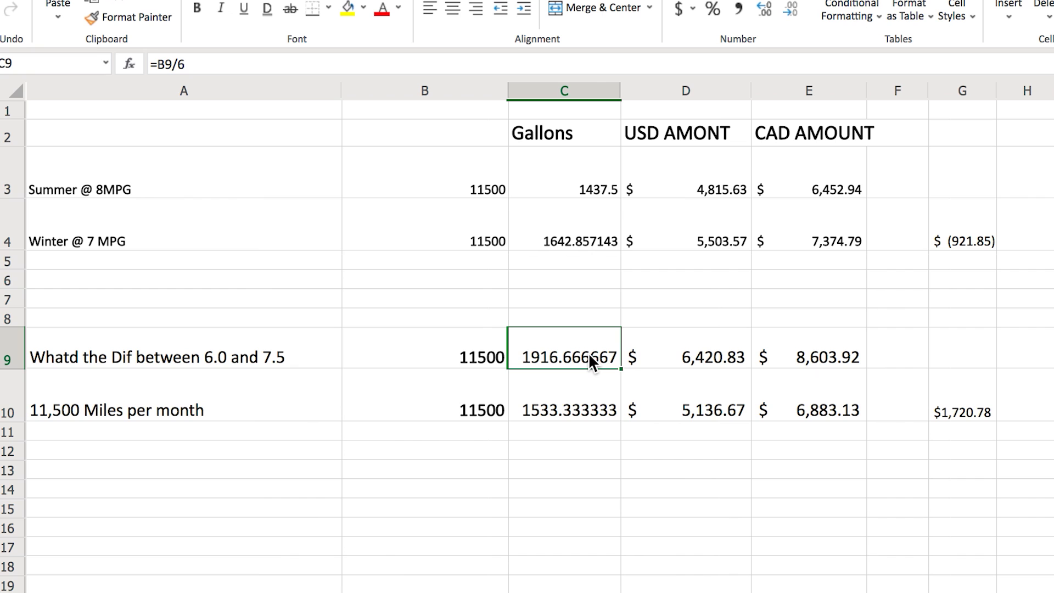
left_click(700, 360)
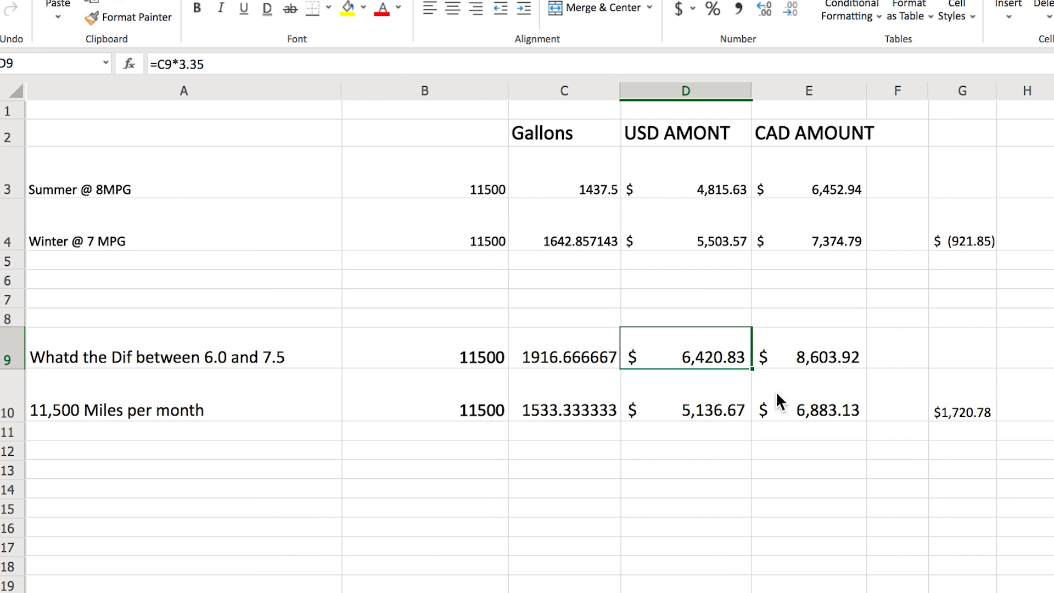
left_click(814, 357)
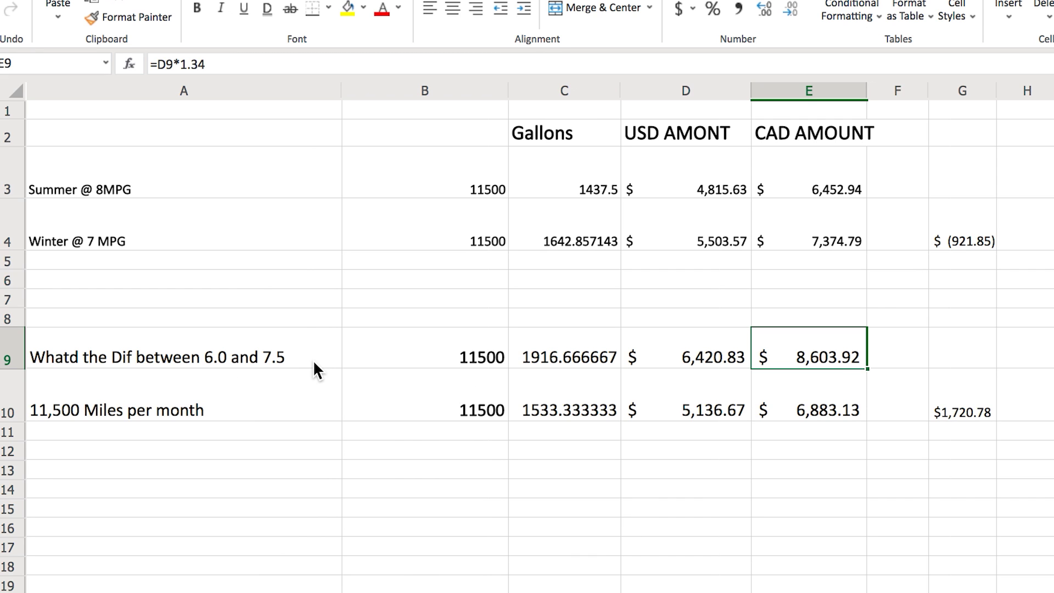
left_click(476, 471)
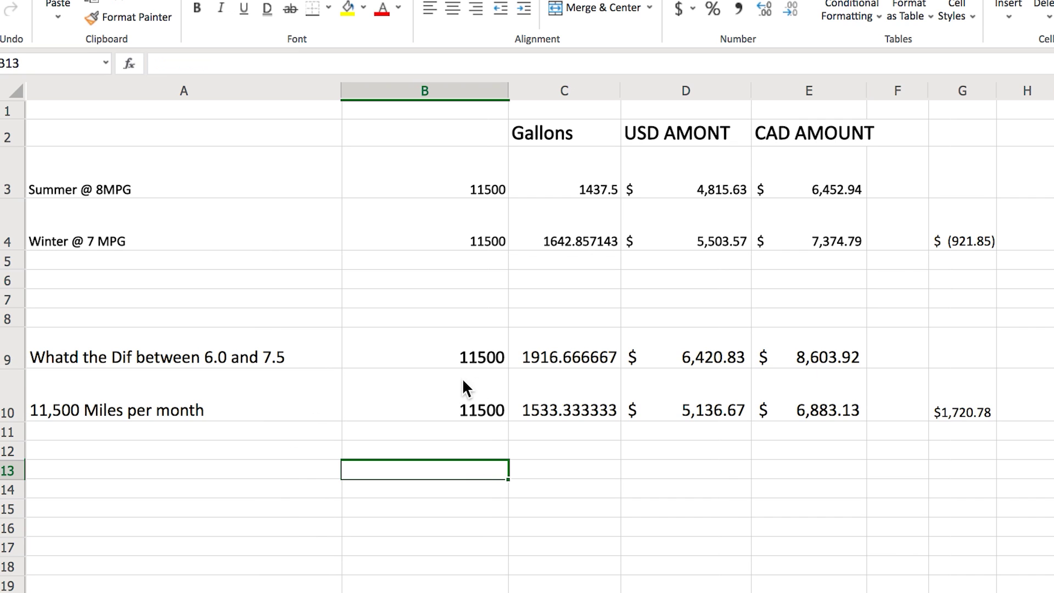
Examine row 10 of the 6.0 versus 7.5 comparison: its mileage, gallons, USD and CAD formulas
left_click(430, 408)
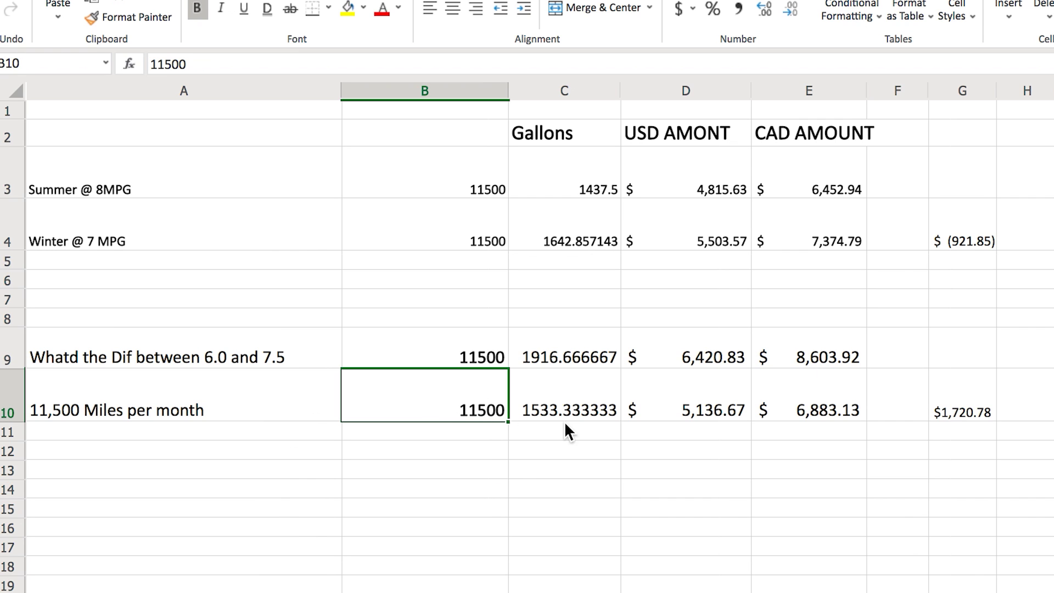
left_click(578, 412)
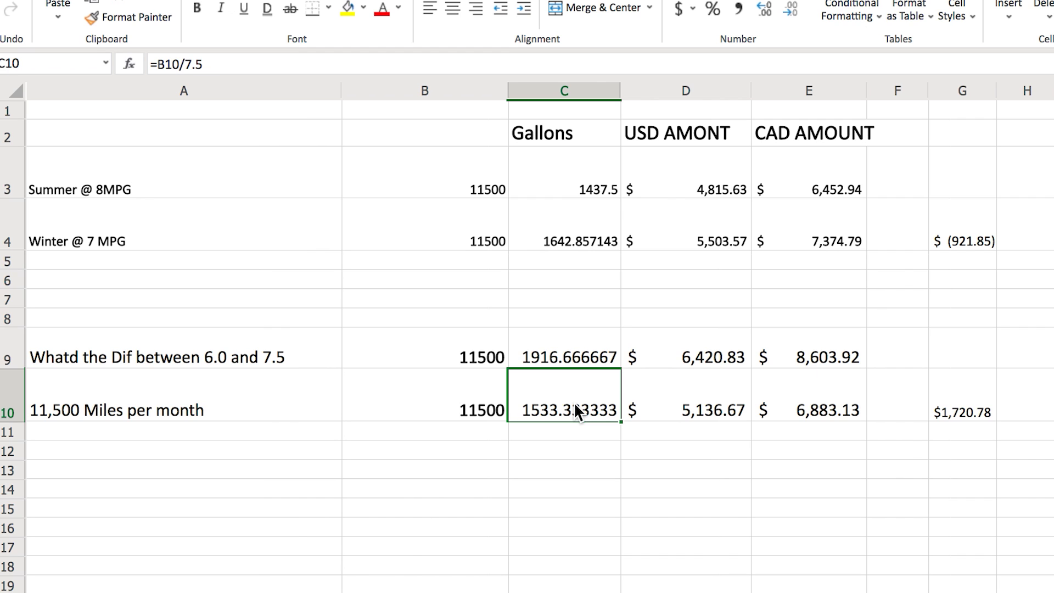
left_click(705, 394)
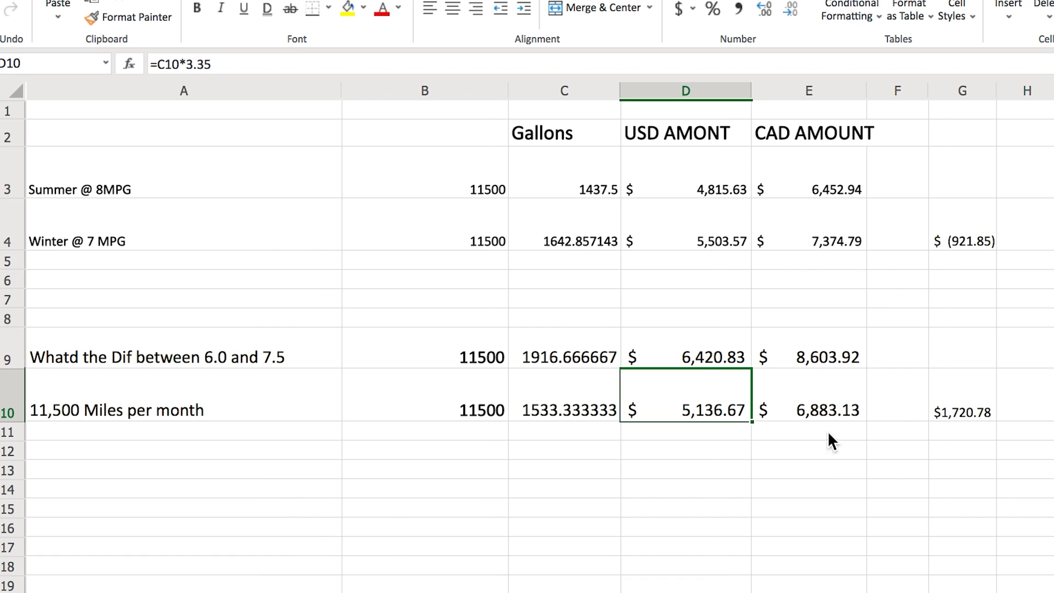
left_click(835, 400)
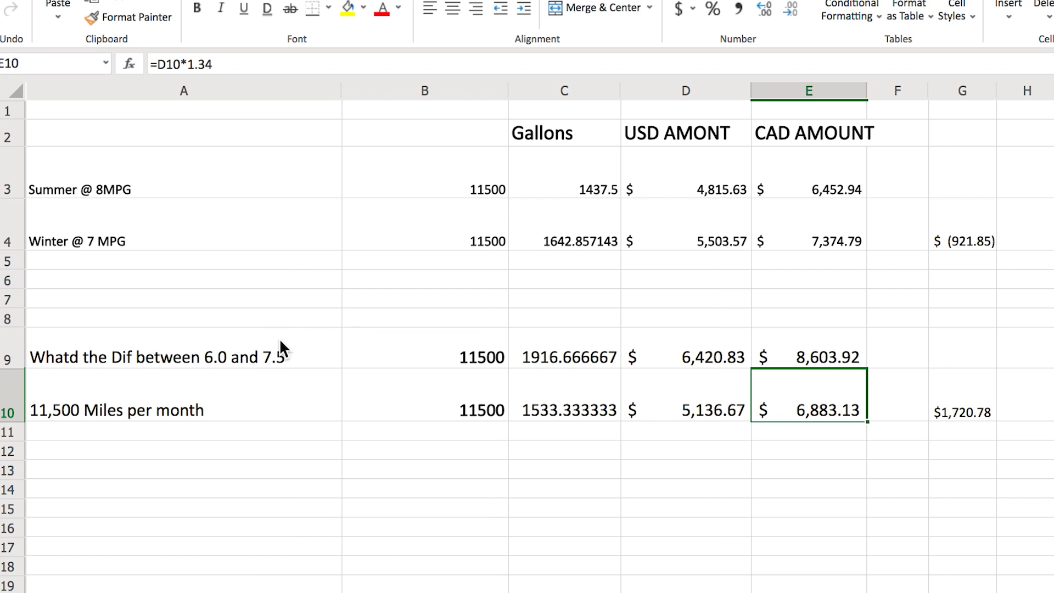
Highlight the mileage cells in rows 9 and 10 and inspect the CAD cost difference formula in G10
left_click_drag(434, 358, 436, 390)
left_click(391, 493)
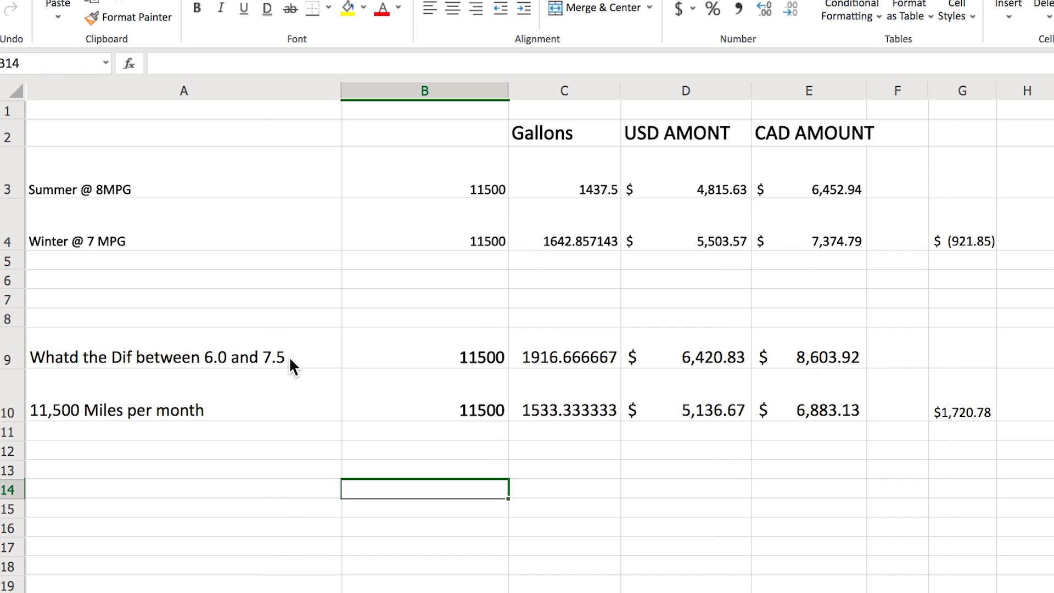
left_click(965, 412)
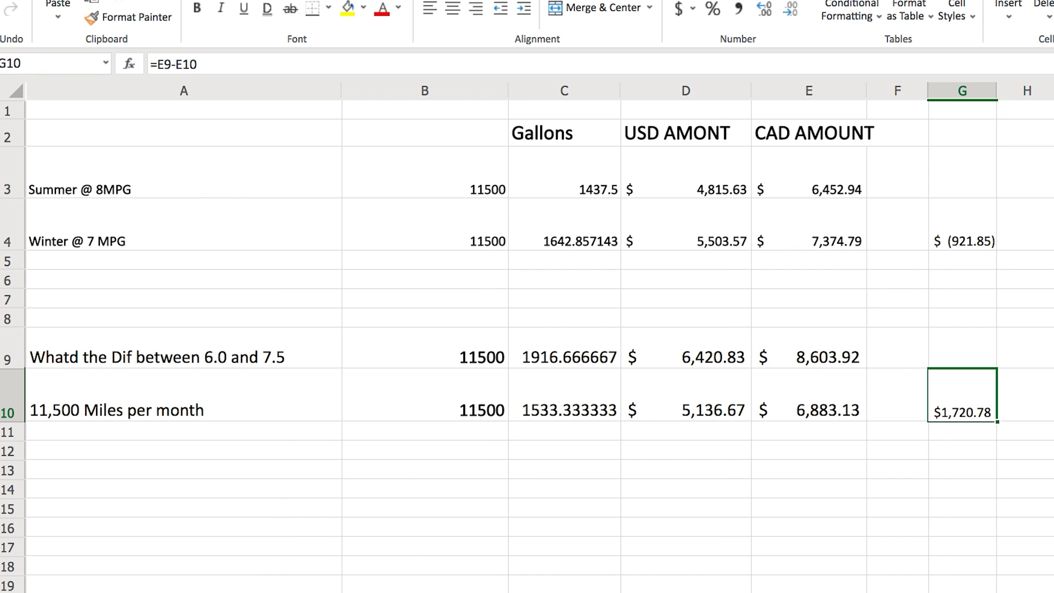
left_click_drag(1026, 392, 917, 395)
left_click(960, 394)
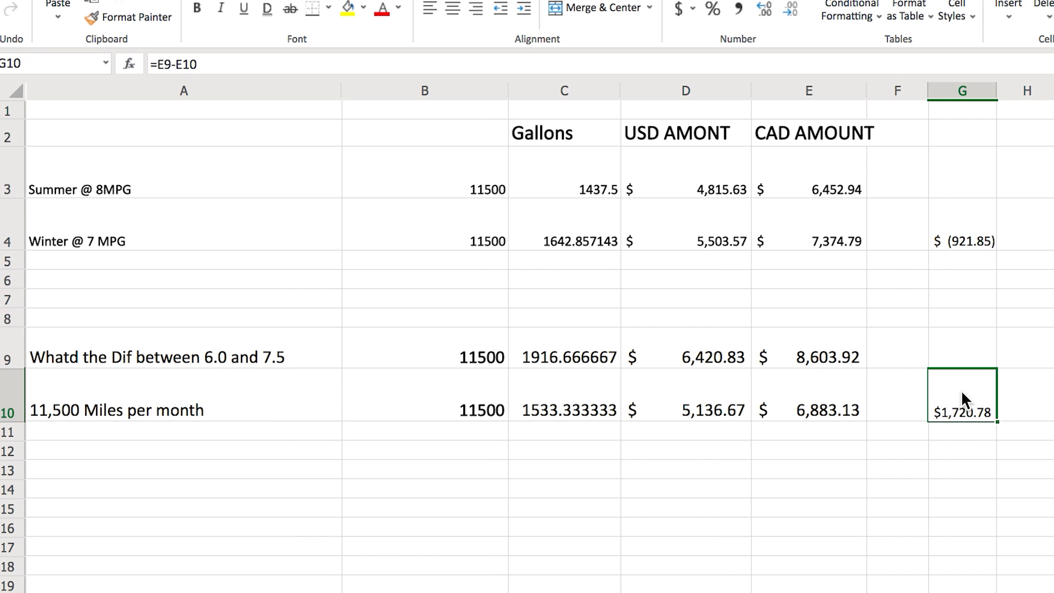